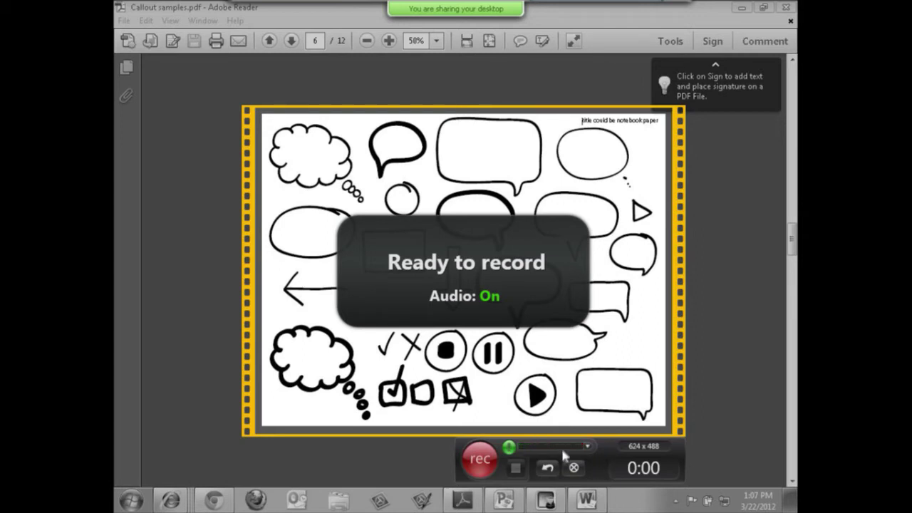
- Record a 624 x 488 video of the callout samples PDF with audio on, moving from page 6 to page 7
{"action": "left_click", "coordinate": [511, 449]}
{"action": "left_click", "coordinate": [511, 449]}
{"action": "left_click", "coordinate": [482, 464]}
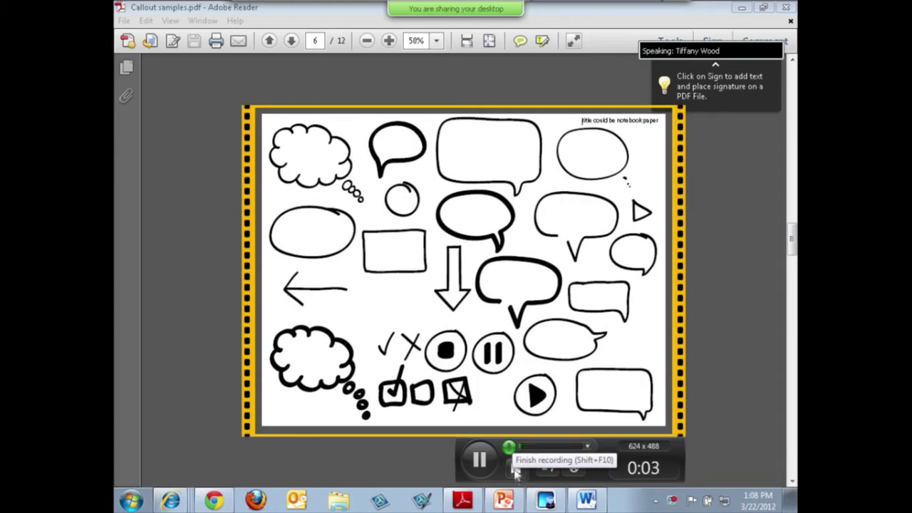
{"action": "left_click", "coordinate": [548, 323]}
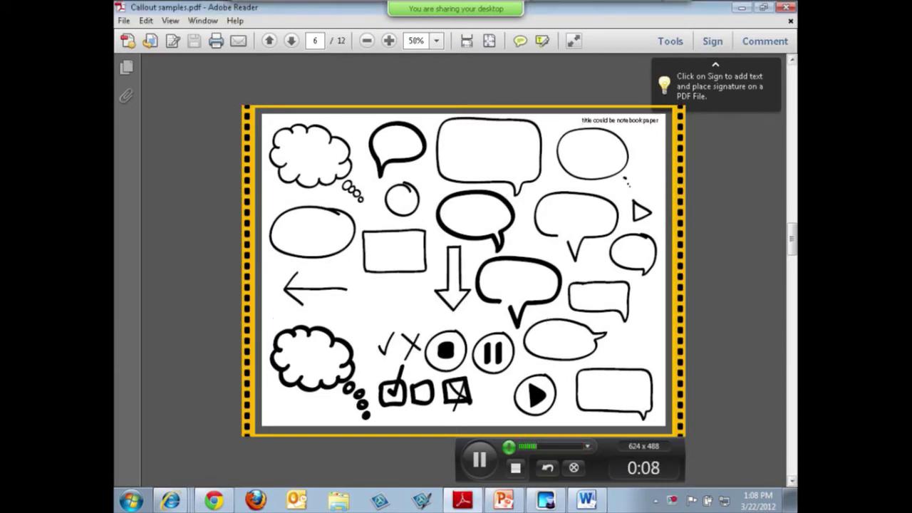
{"action": "scroll", "coordinate": [548, 323], "scroll_direction": "down", "scroll_amount": 1}
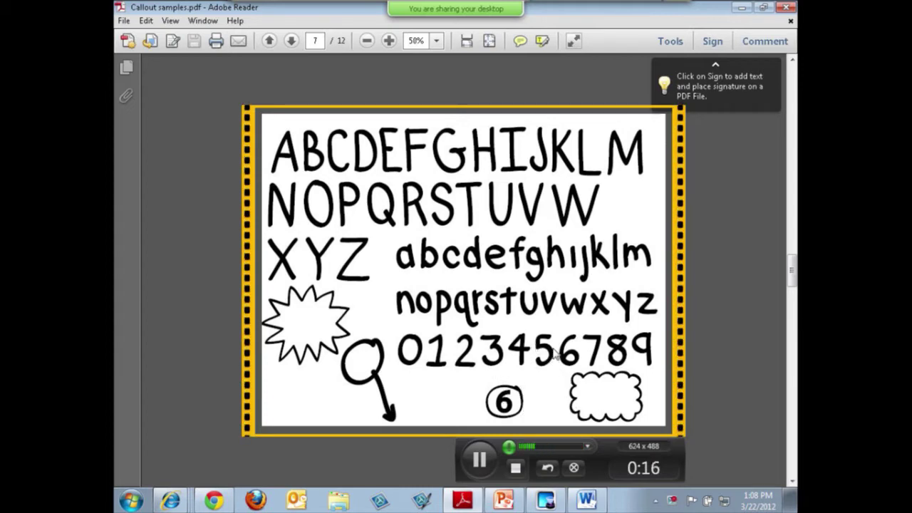
{"action": "left_click", "coordinate": [515, 468]}
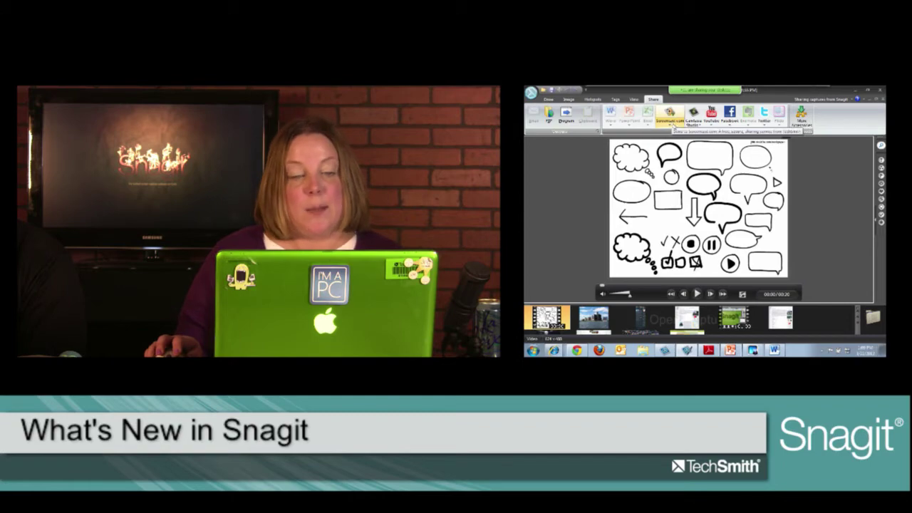
- Upload the recorded video capture to Screencast.com
{"action": "left_click", "coordinate": [672, 123]}
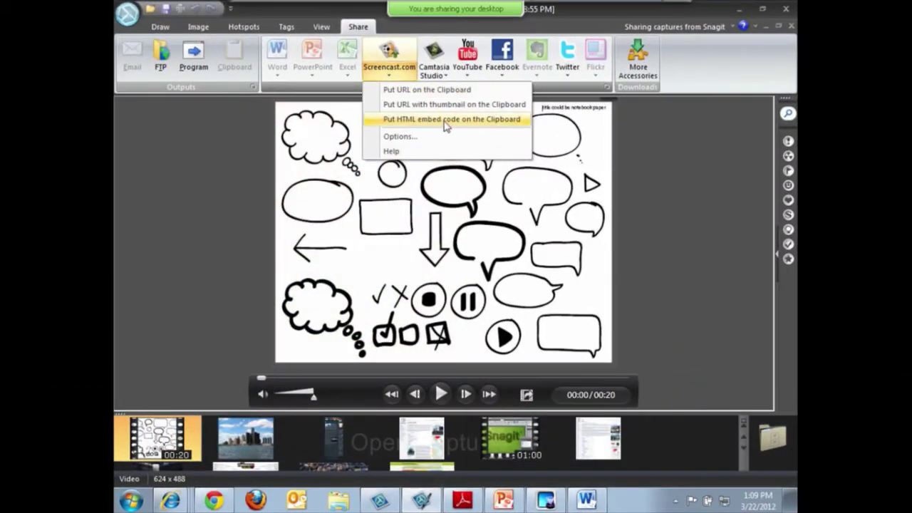
{"action": "left_click", "coordinate": [347, 95]}
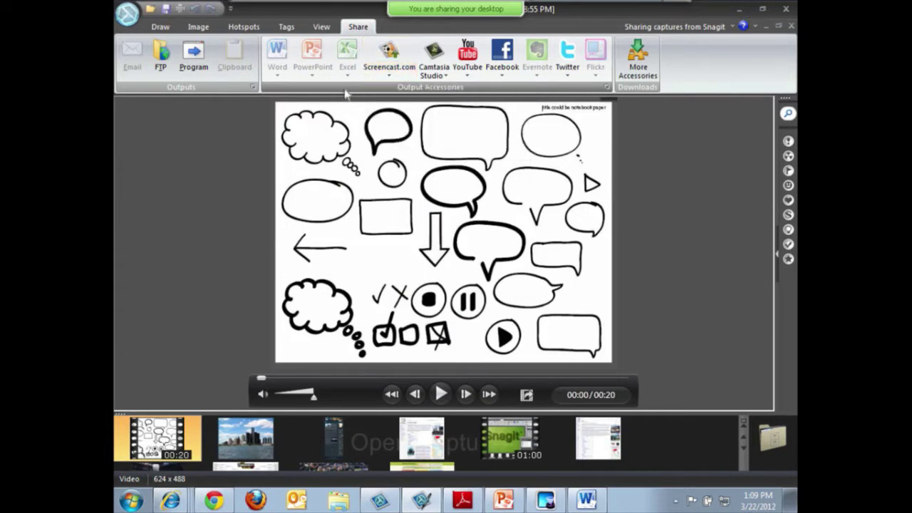
{"action": "left_click", "coordinate": [384, 57]}
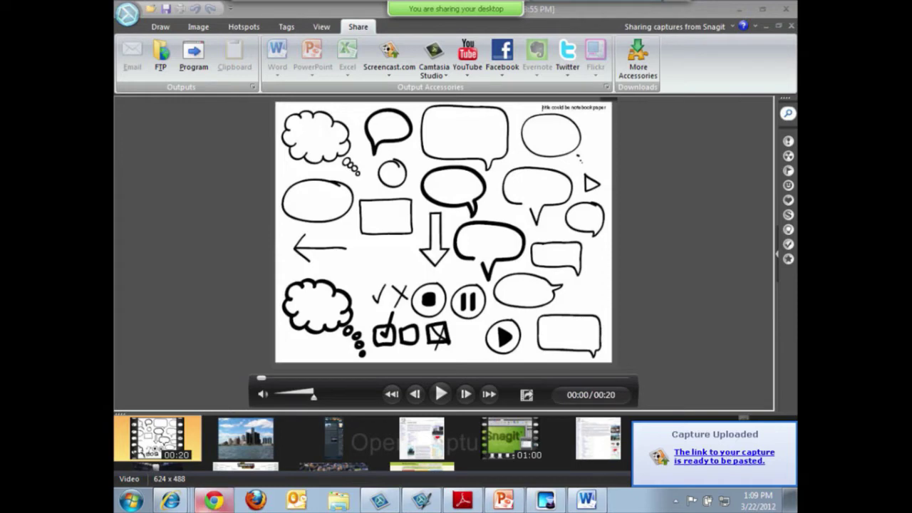
- Switch to Chrome and load the copied Screencast.com link in place of the Detroit page to view the uploaded video
{"action": "left_click", "coordinate": [214, 501]}
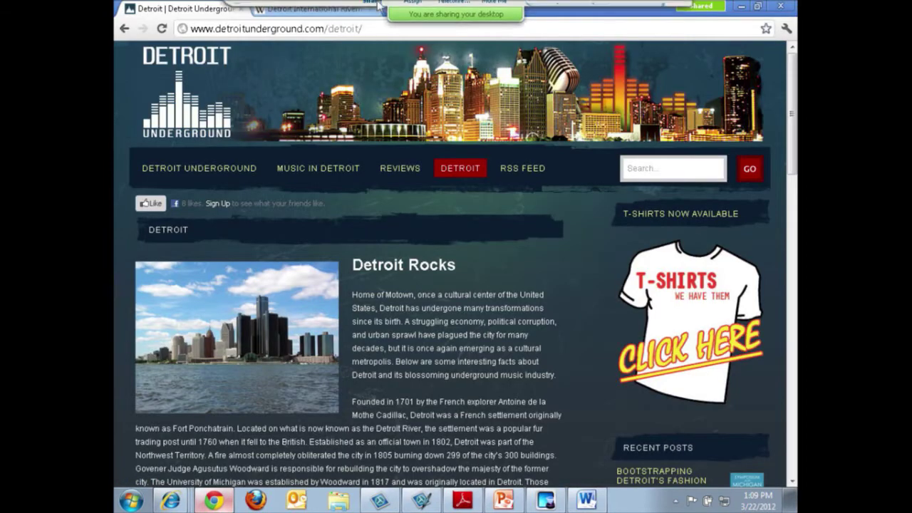
{"action": "right_click", "coordinate": [639, 30]}
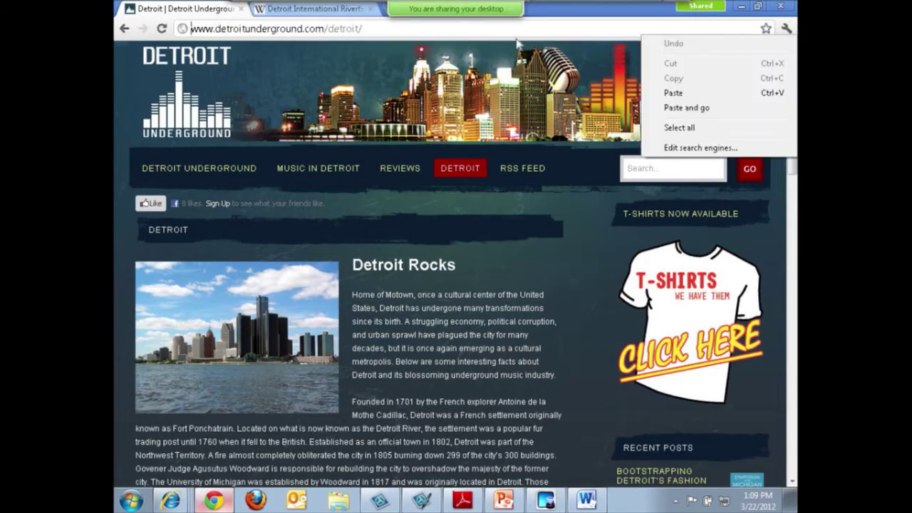
{"action": "left_click", "coordinate": [365, 27]}
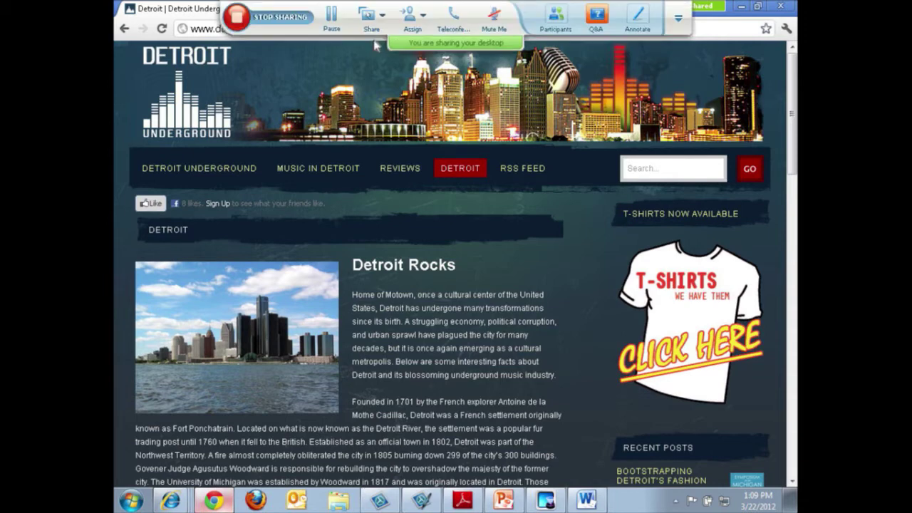
{"action": "left_click", "coordinate": [192, 29]}
{"action": "right_click", "coordinate": [291, 28]}
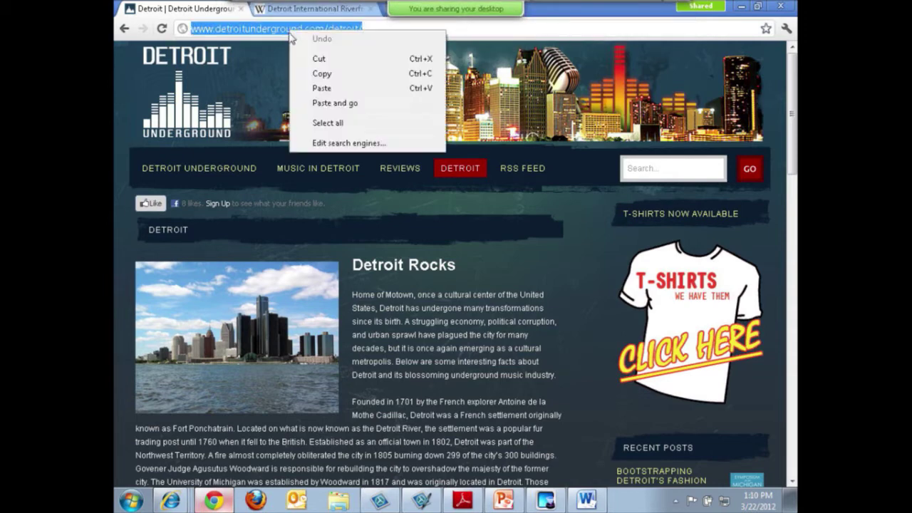
{"action": "left_click", "coordinate": [341, 87]}
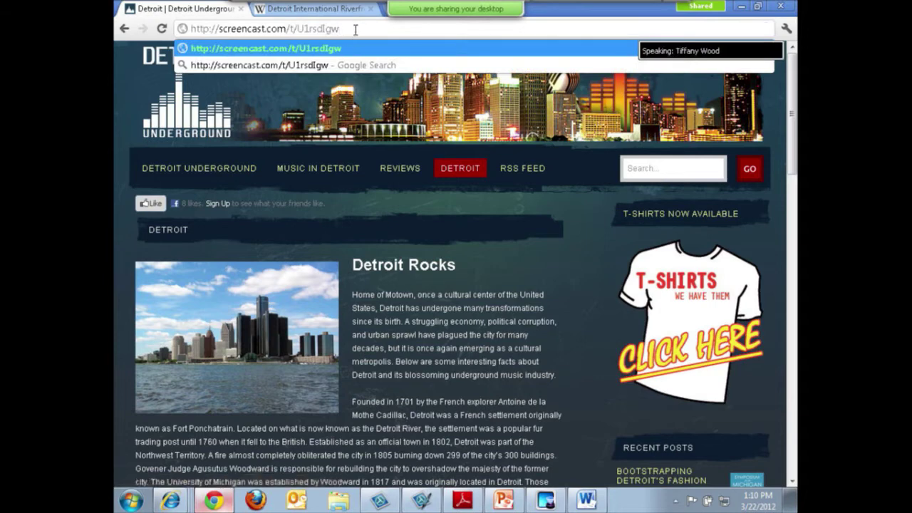
{"action": "key", "text": "Return"}
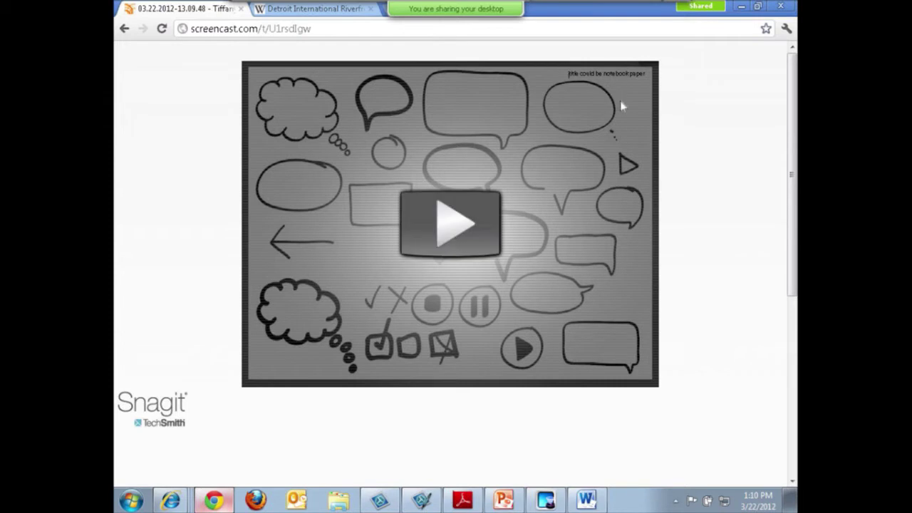
- Return to Snagit Editor, play the video capture, and save the frame with the callout shapes as an image
{"action": "left_click", "coordinate": [741, 7]}
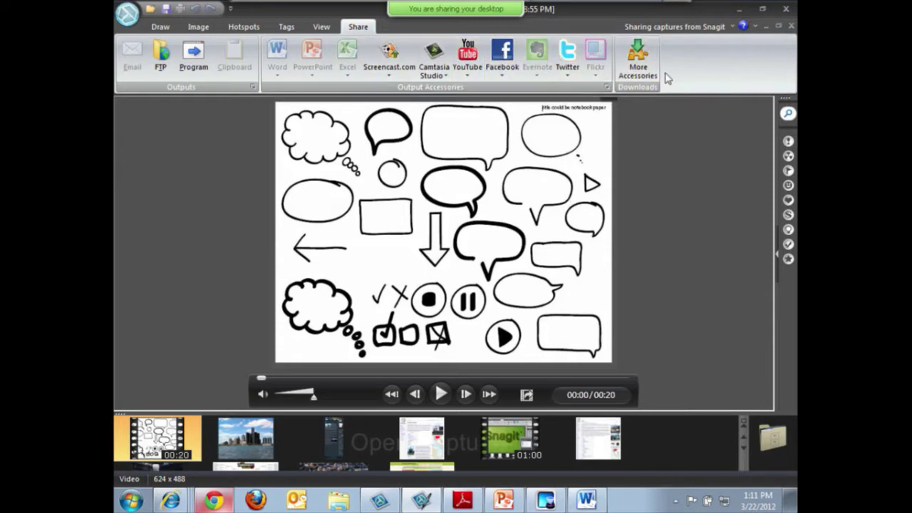
{"action": "left_click", "coordinate": [643, 74]}
{"action": "left_click", "coordinate": [441, 396]}
{"action": "left_click", "coordinate": [442, 396]}
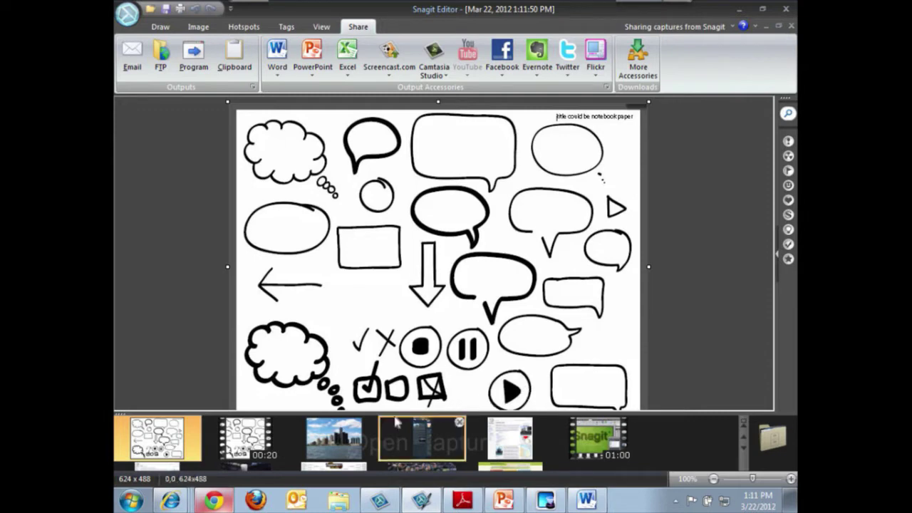
{"action": "mouse_move", "coordinate": [162, 439]}
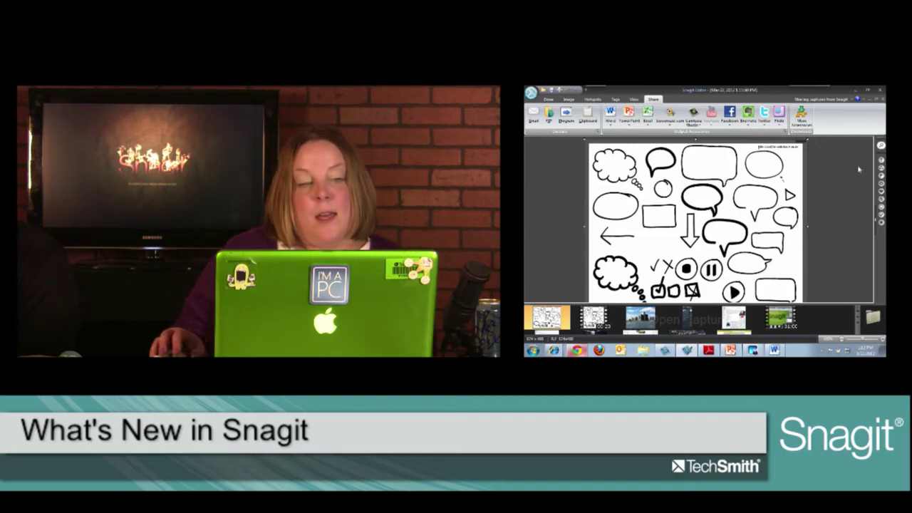
- Reopen the 20-second video capture, play it to the alphabet page, and save that frame as an image
{"action": "left_click", "coordinate": [856, 89]}
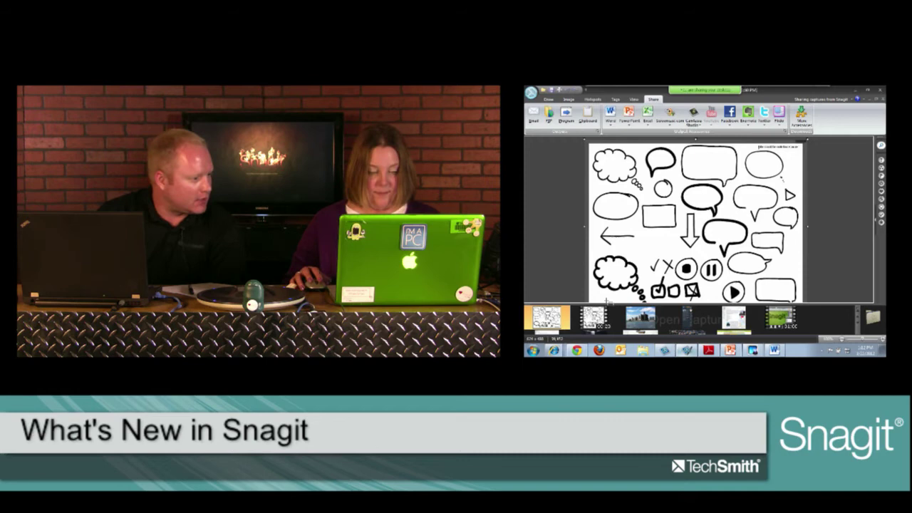
{"action": "left_click", "coordinate": [594, 317]}
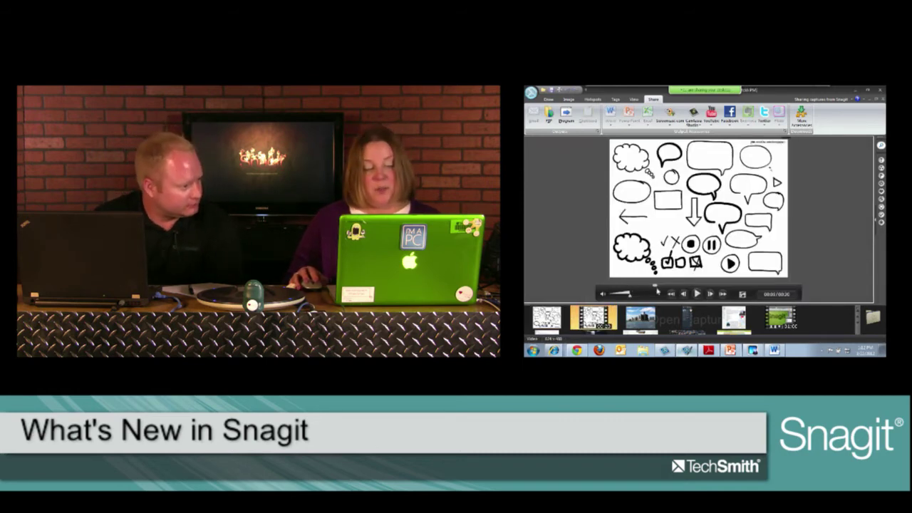
{"action": "left_click", "coordinate": [697, 294]}
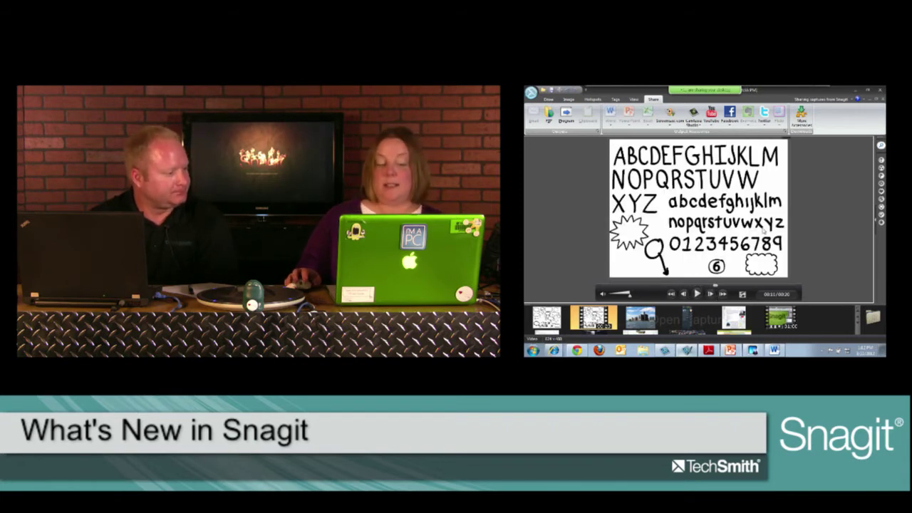
{"action": "left_click", "coordinate": [742, 294]}
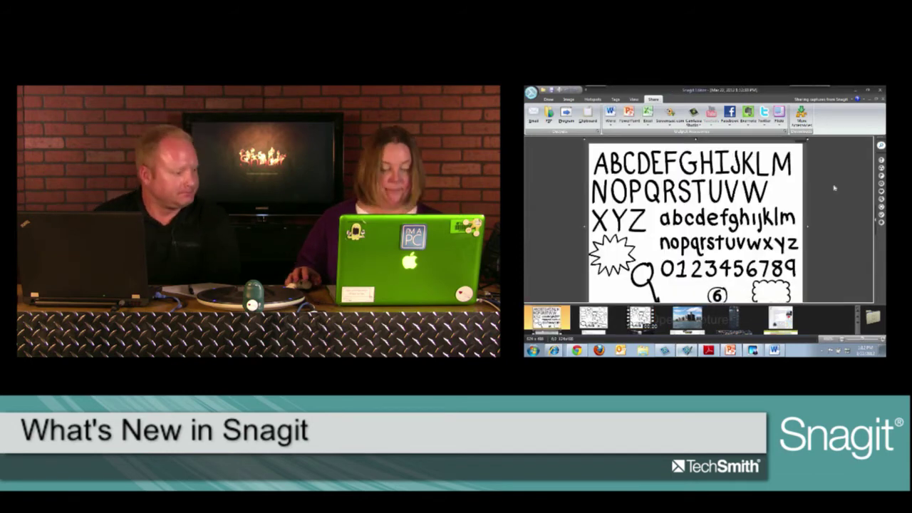
- Bring up the callout samples PDF in Adobe Reader with the Snagit capture window in front of it
{"action": "left_click", "coordinate": [854, 90]}
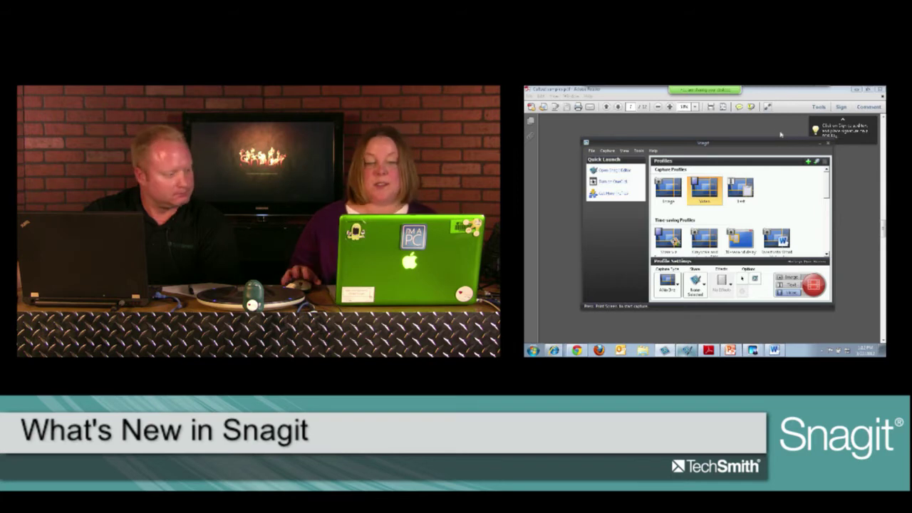
{"action": "left_click", "coordinate": [856, 92]}
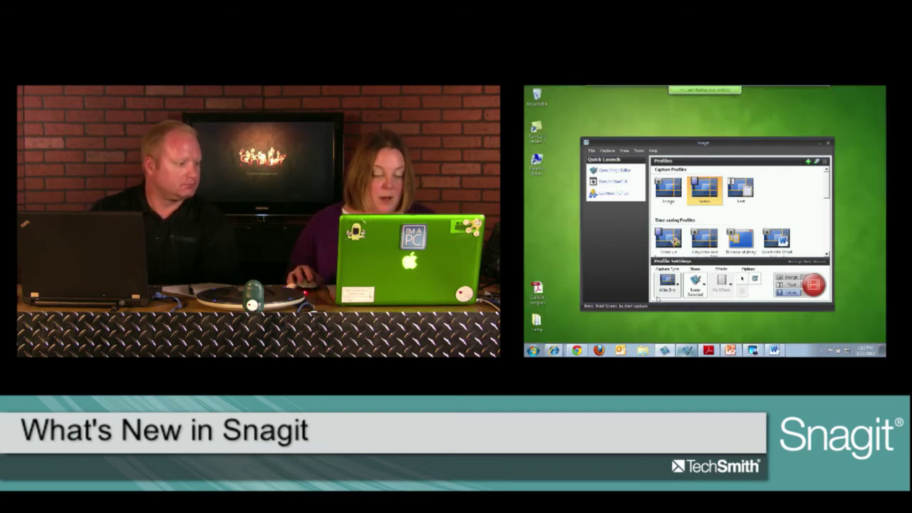
{"action": "left_click", "coordinate": [709, 350]}
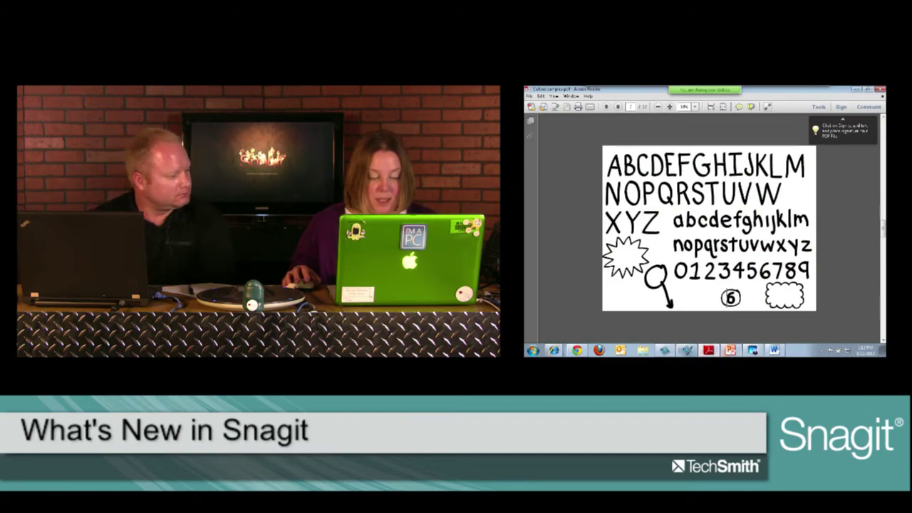
{"action": "left_click", "coordinate": [687, 350]}
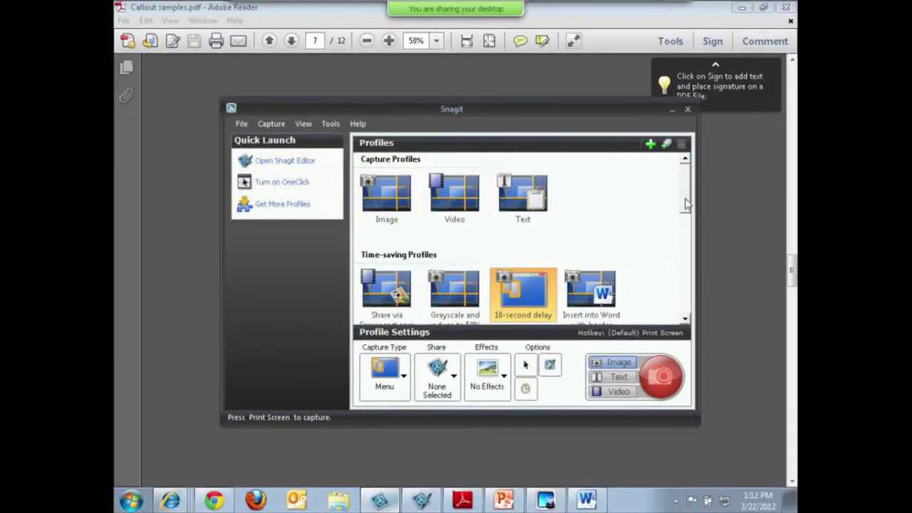
- Capture the PDF reader's View menu with its Rotate View submenu expanded, using the 10-second delay profile
{"action": "left_click_drag", "start_coordinate": [685, 204], "coordinate": [689, 215]}
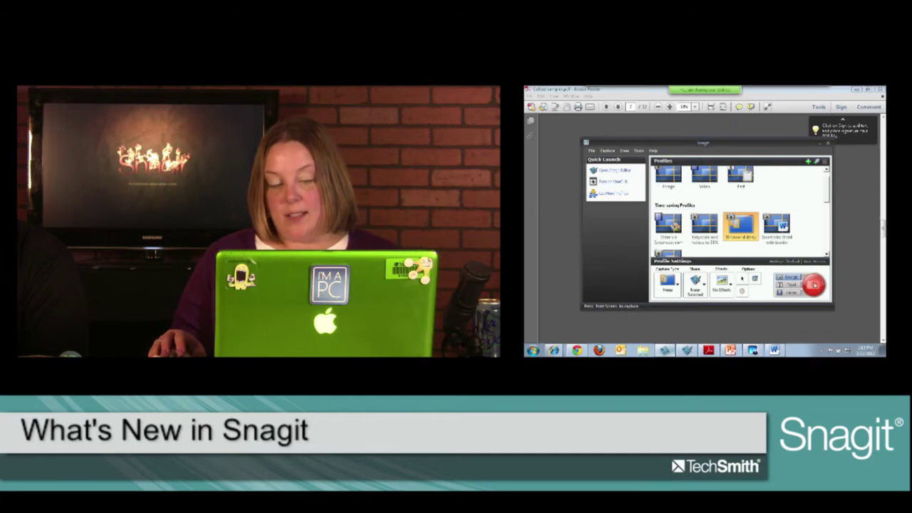
{"action": "left_click", "coordinate": [813, 285]}
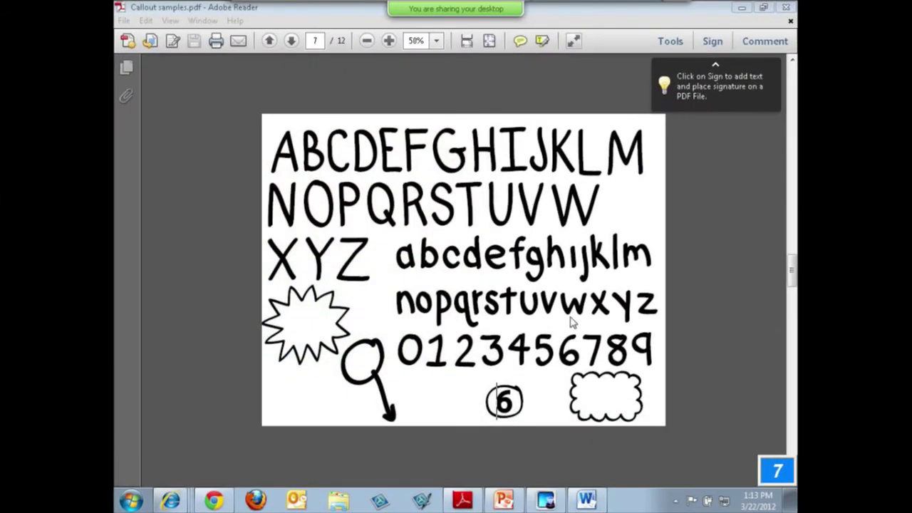
{"action": "left_click", "coordinate": [170, 21]}
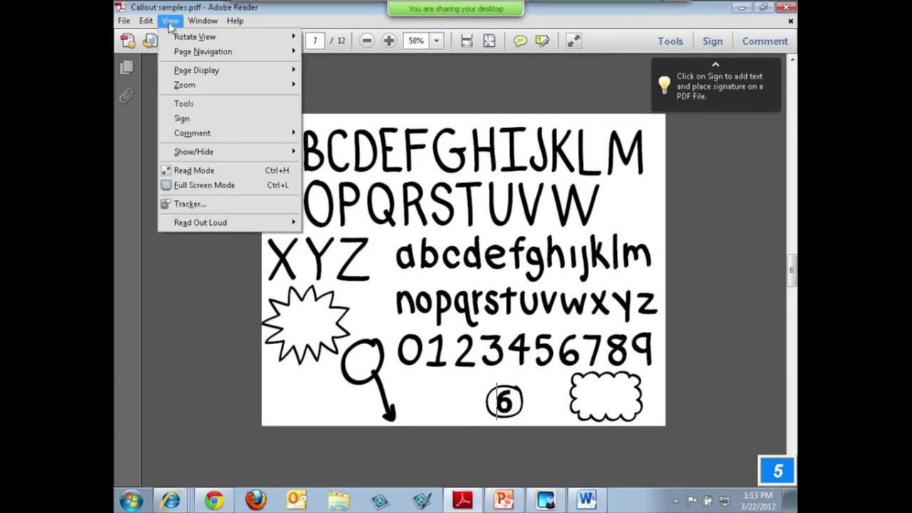
{"action": "mouse_move", "coordinate": [191, 42]}
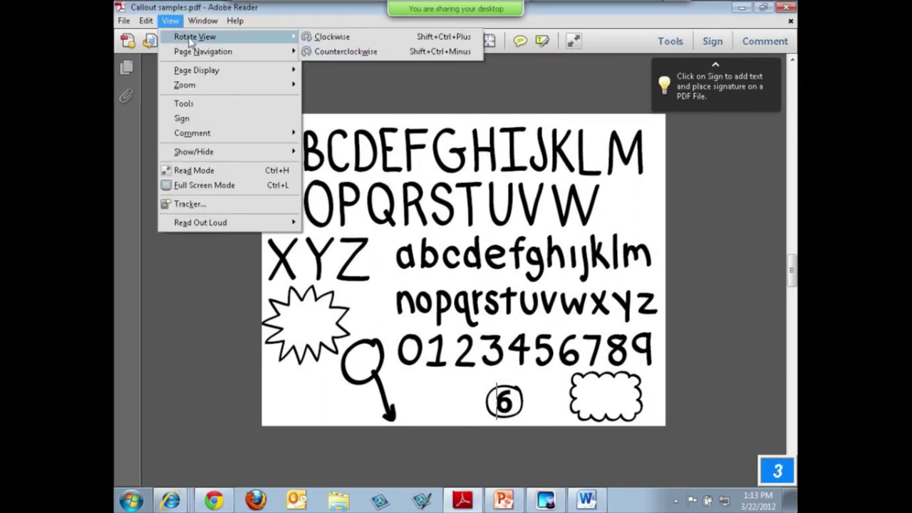
{"action": "left_click", "coordinate": [379, 43]}
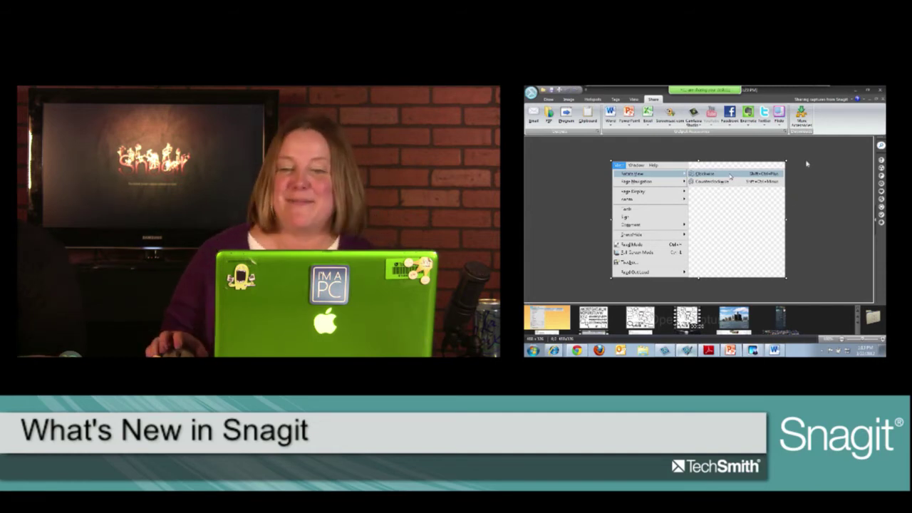
- Minimize the editor and the PDF reader so only the Snagit capture window remains on the desktop
{"action": "left_click", "coordinate": [856, 90]}
{"action": "left_click", "coordinate": [855, 92]}
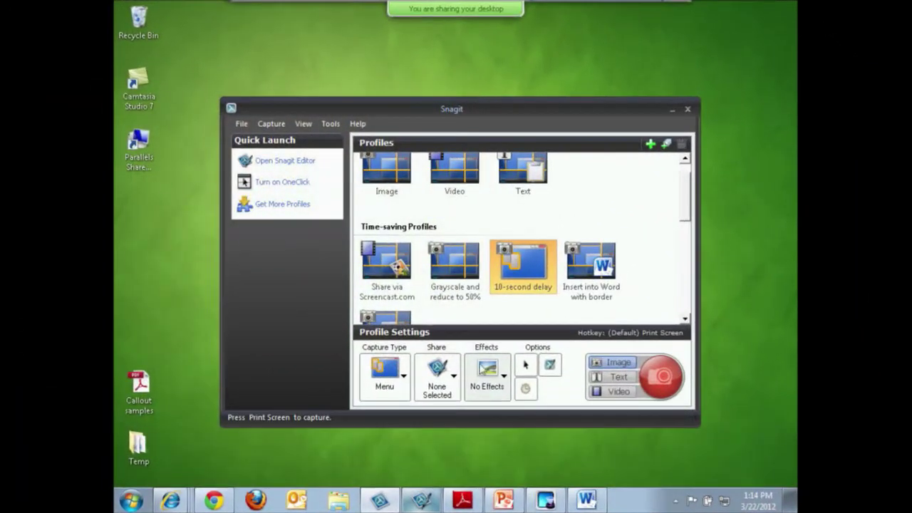
{"action": "left_click", "coordinate": [331, 125]}
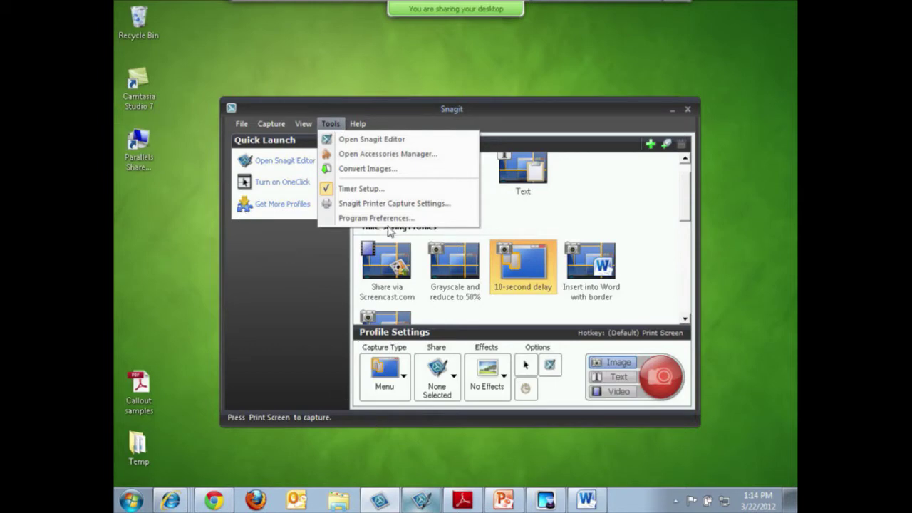
{"action": "left_click", "coordinate": [388, 218]}
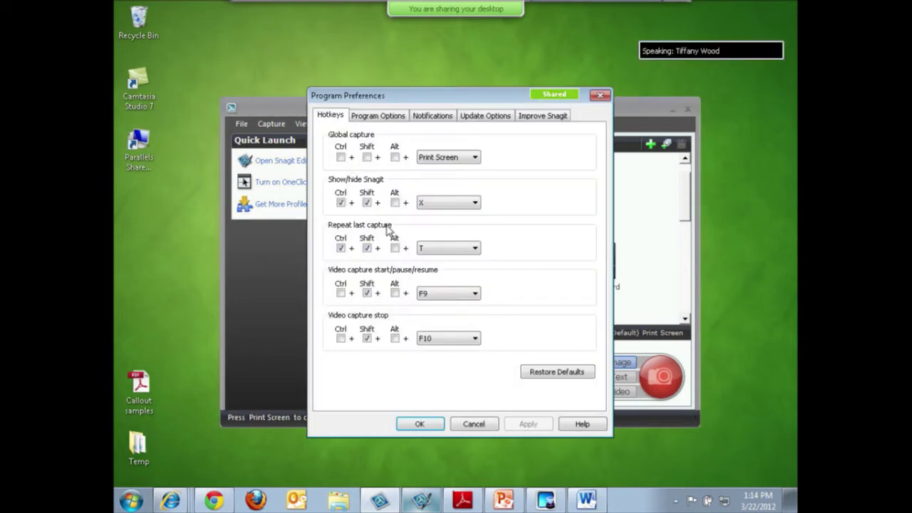
{"action": "left_click", "coordinate": [600, 95]}
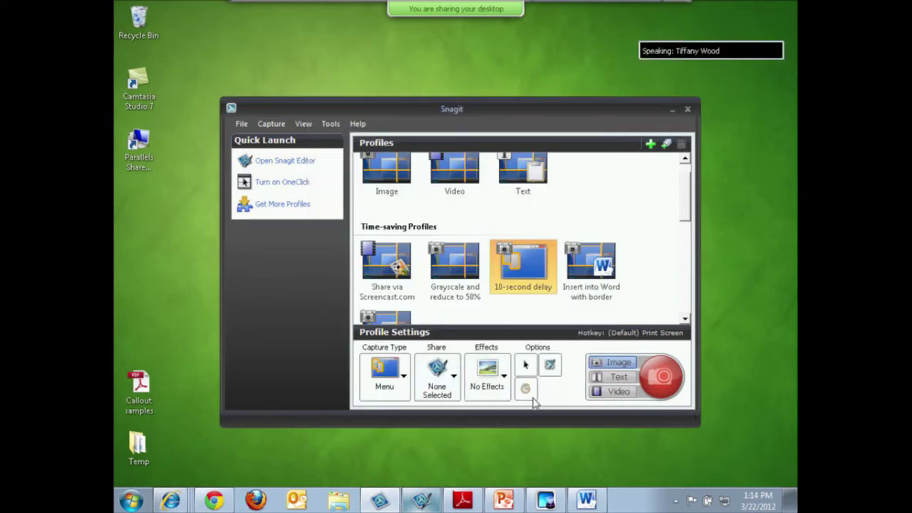
- Check the menu capture options in the 10-second delay profile's capture type properties and close them without changes
{"action": "left_click", "coordinate": [391, 393]}
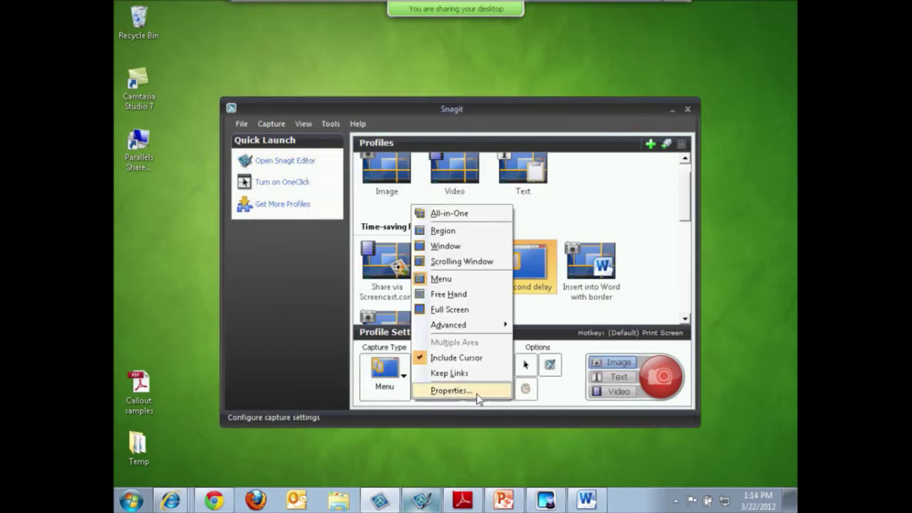
{"action": "left_click", "coordinate": [478, 391]}
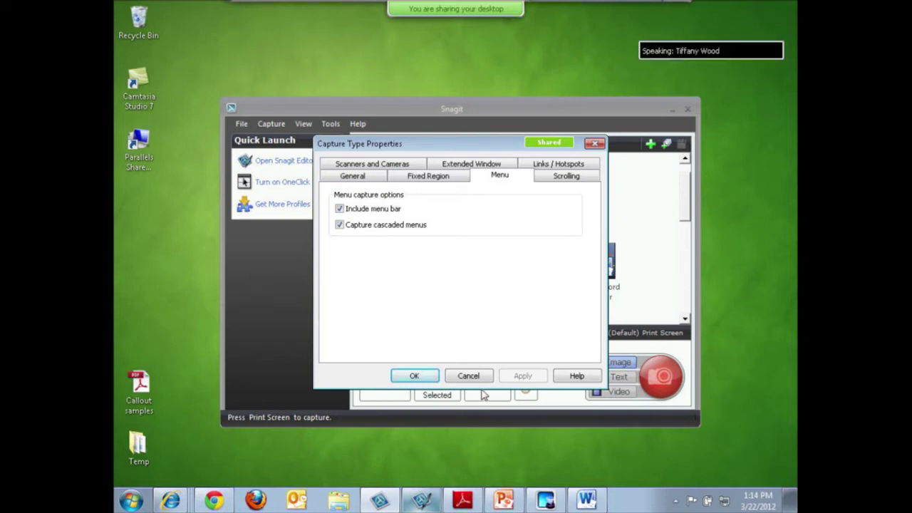
{"action": "left_click", "coordinate": [469, 377]}
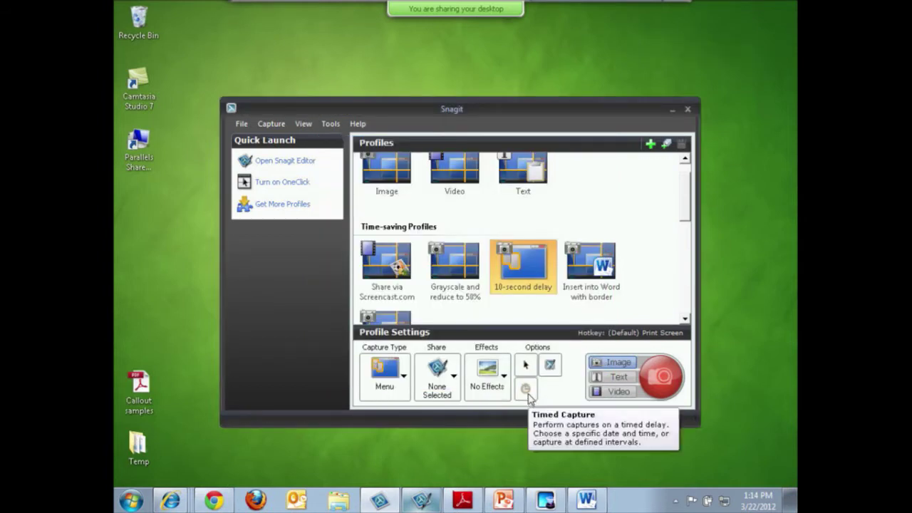
- Try a 5-second delay and the scheduled capture option in the timed capture setup, and close it without applying
{"action": "left_click", "coordinate": [526, 390]}
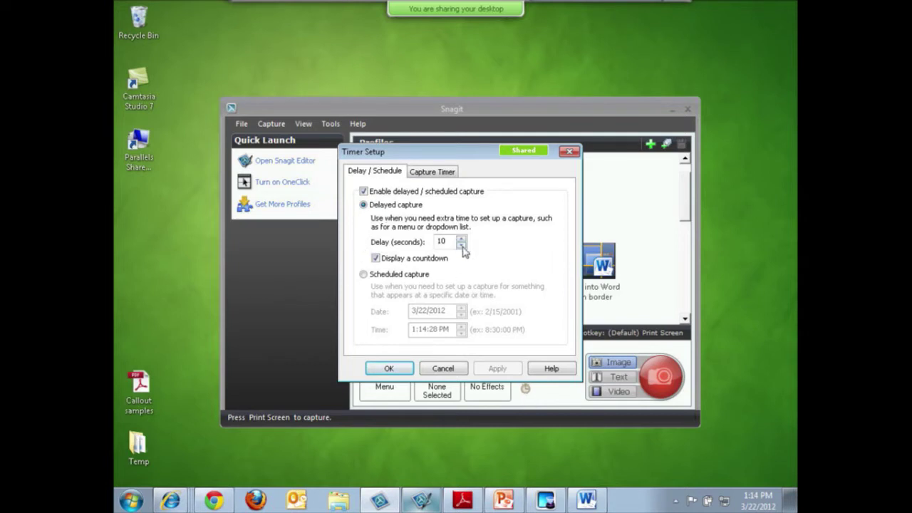
{"action": "left_click", "coordinate": [462, 245]}
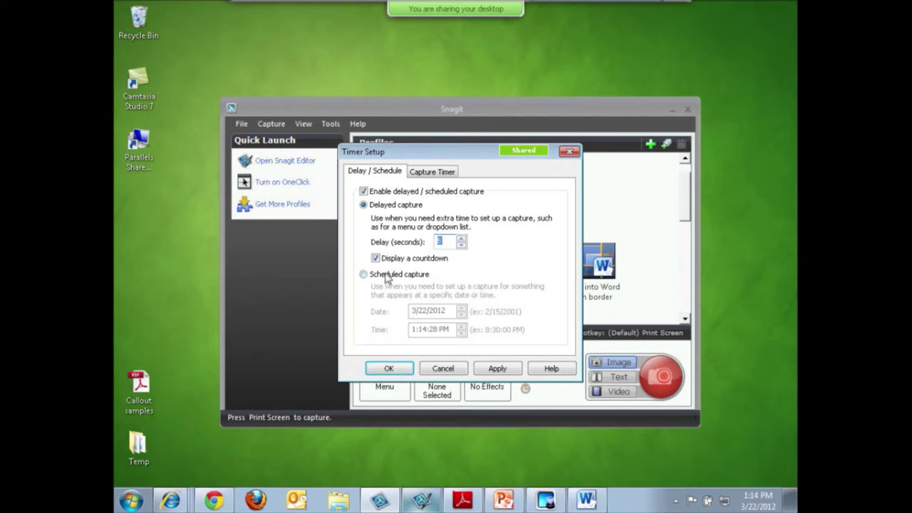
{"action": "left_click", "coordinate": [389, 275]}
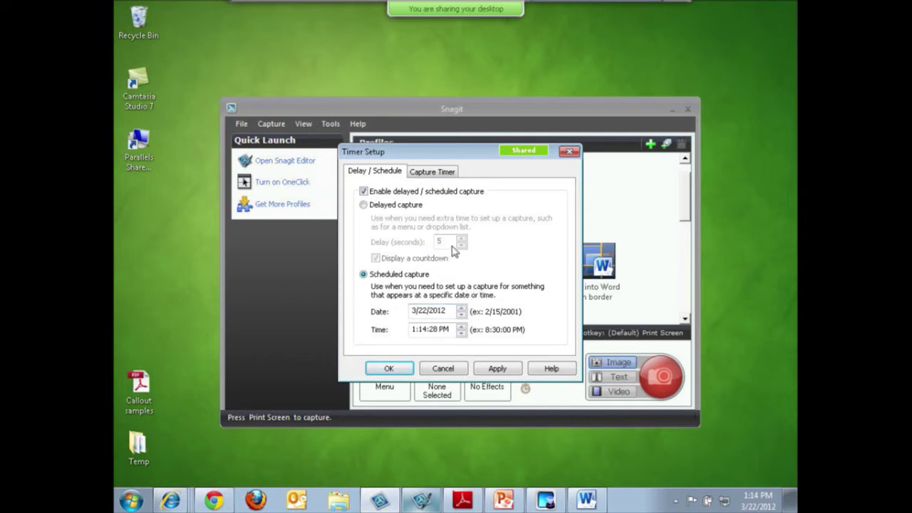
{"action": "left_click", "coordinate": [435, 174]}
{"action": "left_click", "coordinate": [514, 298]}
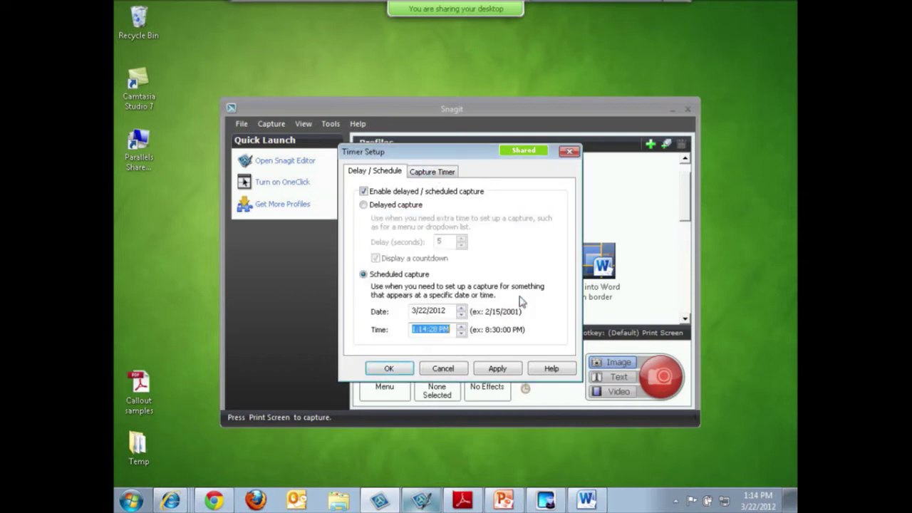
{"action": "left_click", "coordinate": [569, 151]}
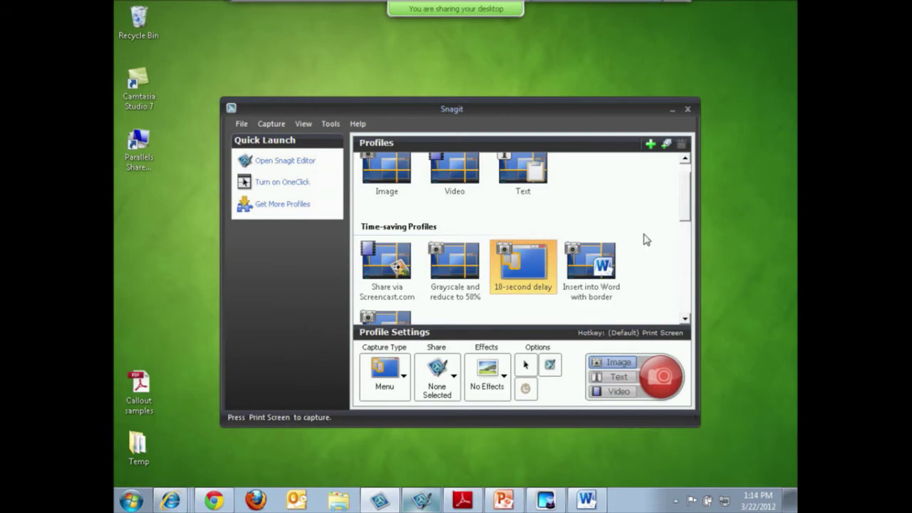
- Capture the skyline photo from Wikipedia's Detroit International Riverfront page in Chrome, using the "Grayscale and reduce to 50%" profile
{"action": "scroll", "coordinate": [662, 207], "scroll_direction": "up", "scroll_amount": 2}
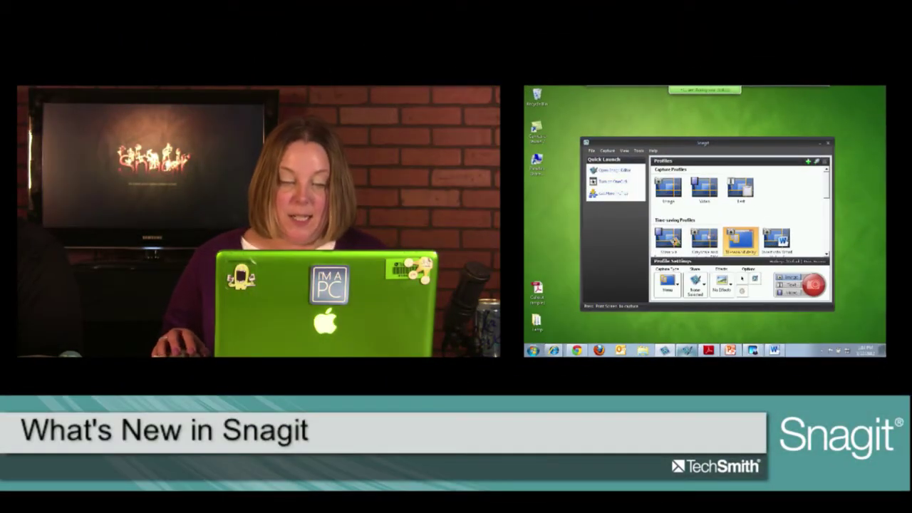
{"action": "scroll", "coordinate": [713, 214], "scroll_direction": "down", "scroll_amount": 1}
{"action": "left_click", "coordinate": [679, 236]}
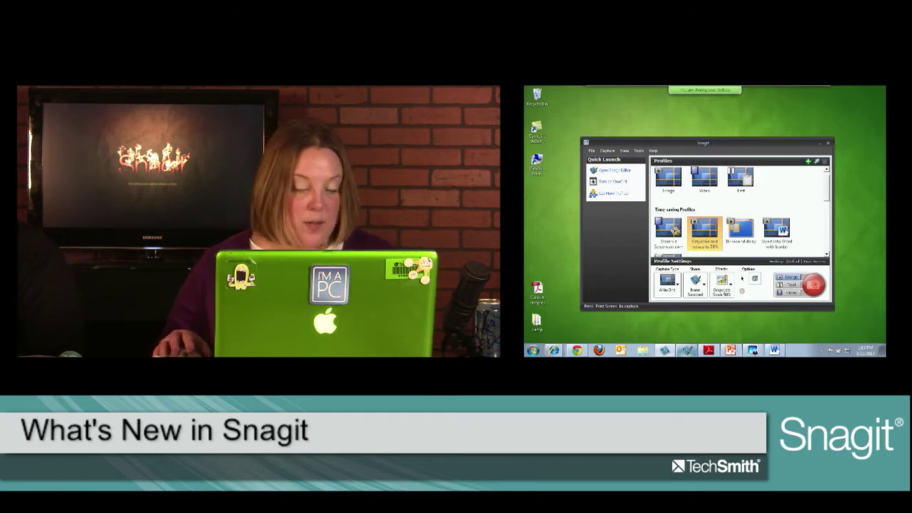
{"action": "left_click", "coordinate": [575, 350]}
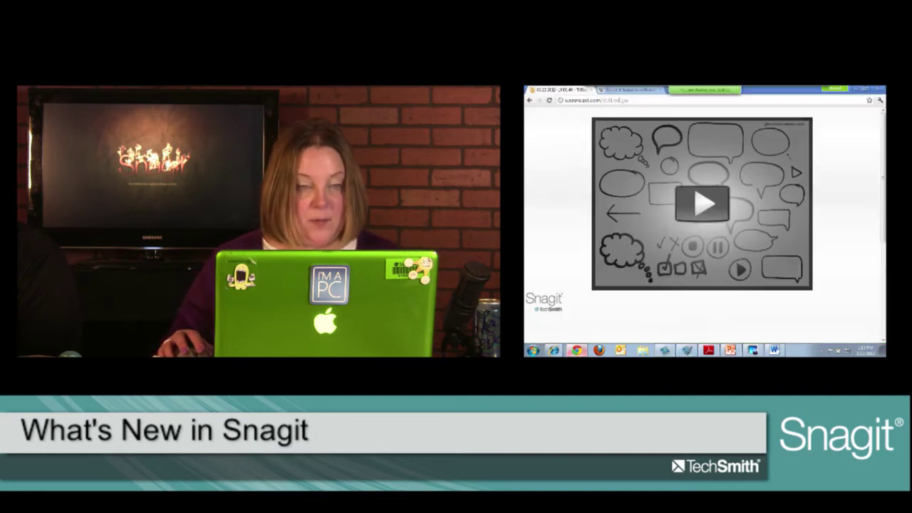
{"action": "left_click", "coordinate": [632, 92]}
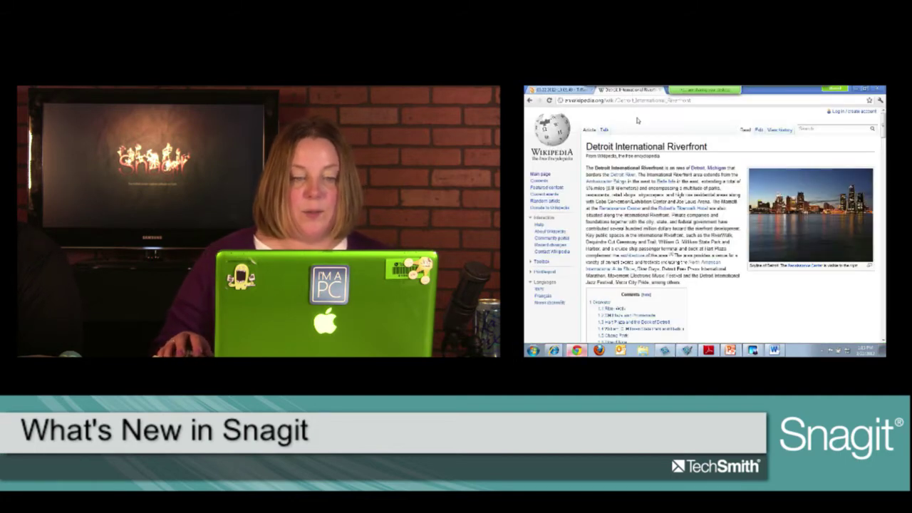
{"action": "left_click", "coordinate": [665, 350]}
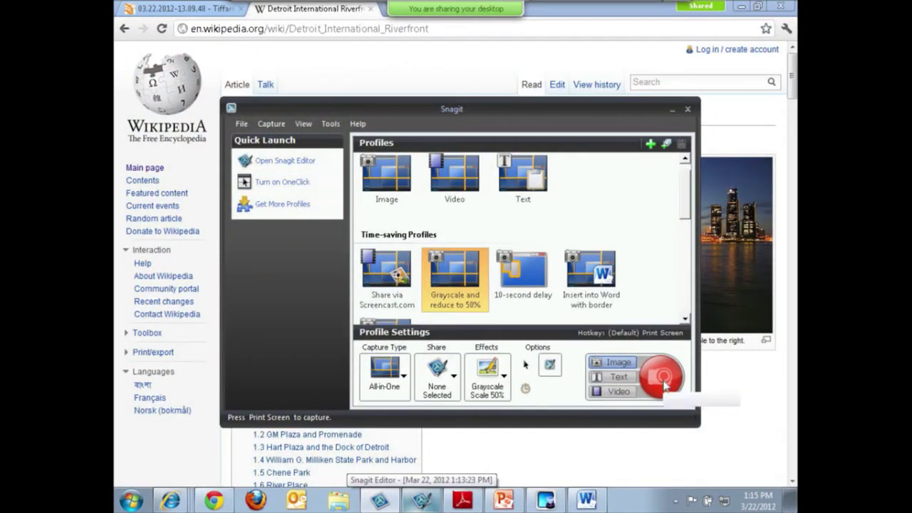
{"action": "left_click", "coordinate": [781, 303]}
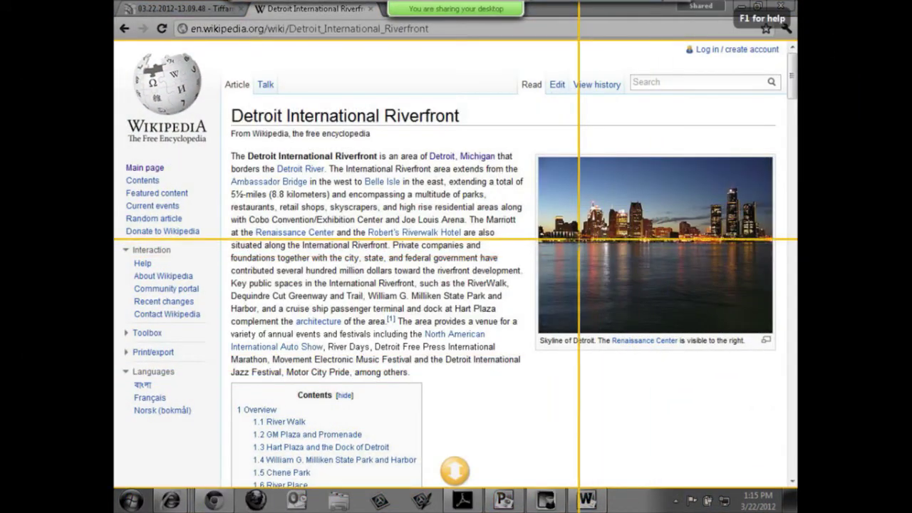
{"action": "left_click_drag", "start_coordinate": [537, 157], "coordinate": [775, 340]}
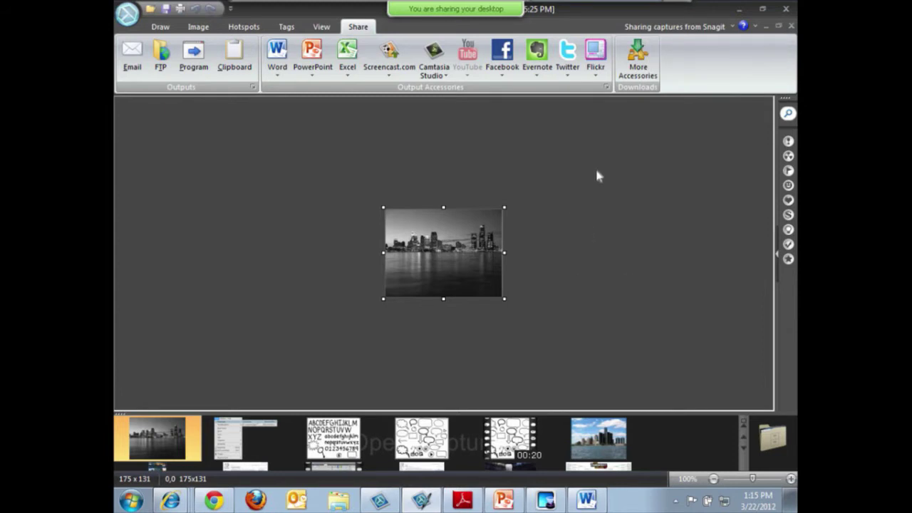
- Send the grayscale skyline capture to the Word document titled Detroit, and return to the Snagit editor
{"action": "left_click", "coordinate": [279, 54]}
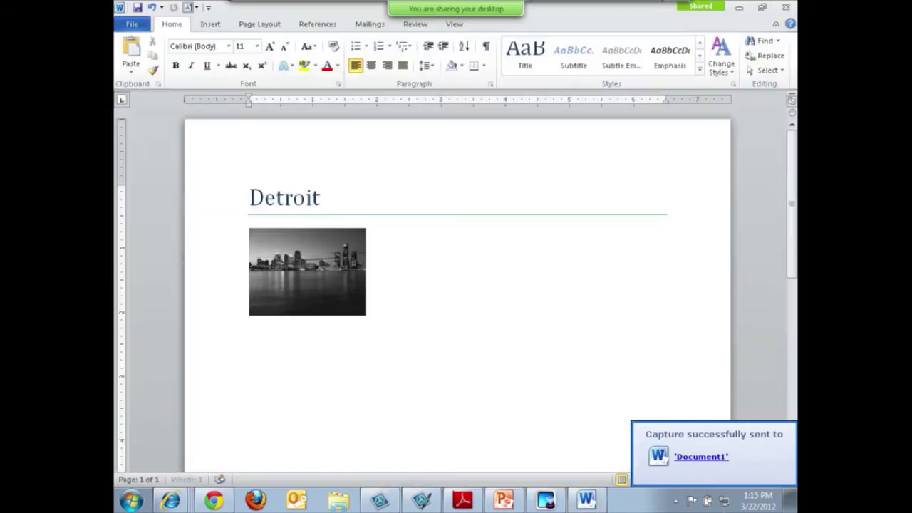
{"action": "left_click", "coordinate": [586, 501]}
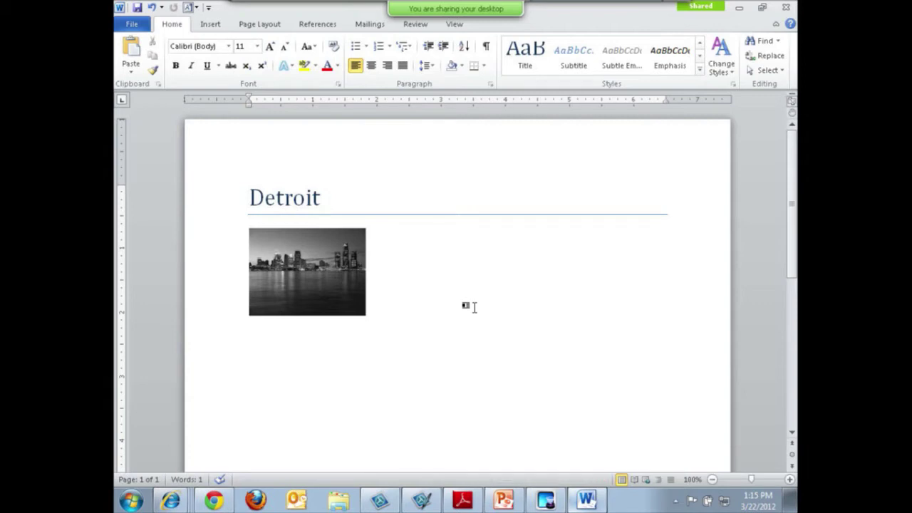
{"action": "left_click", "coordinate": [742, 10]}
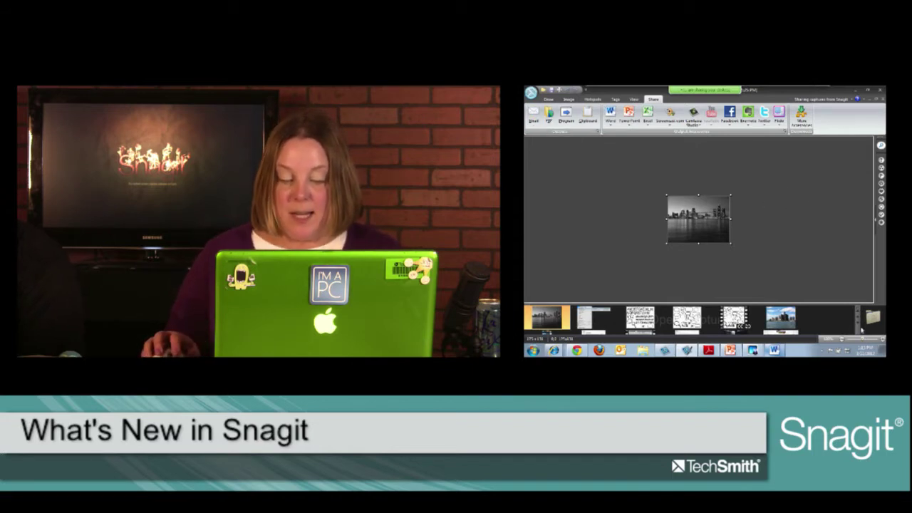
- Open the Spartan mascot capture and extend its canvas upward and to the right to about 471 x 324 pixels
{"action": "scroll", "coordinate": [734, 317], "scroll_direction": "down", "scroll_amount": 3}
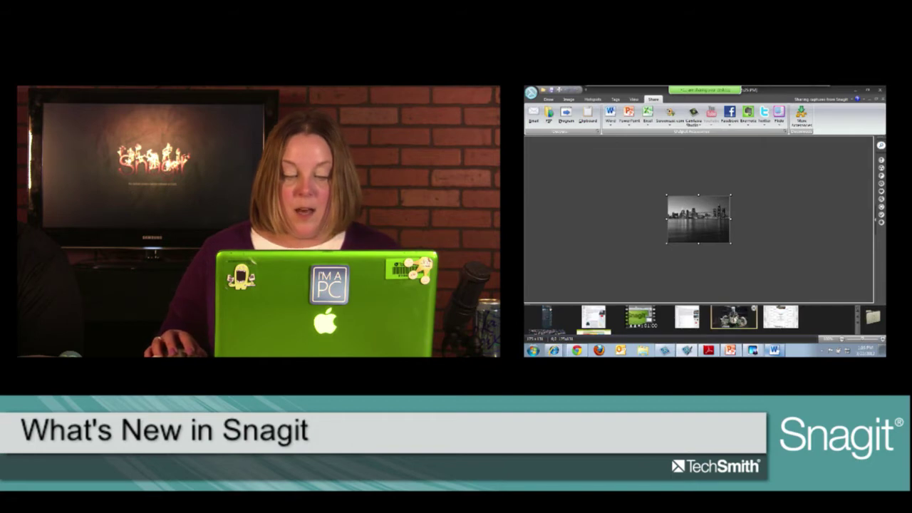
{"action": "left_click", "coordinate": [733, 317]}
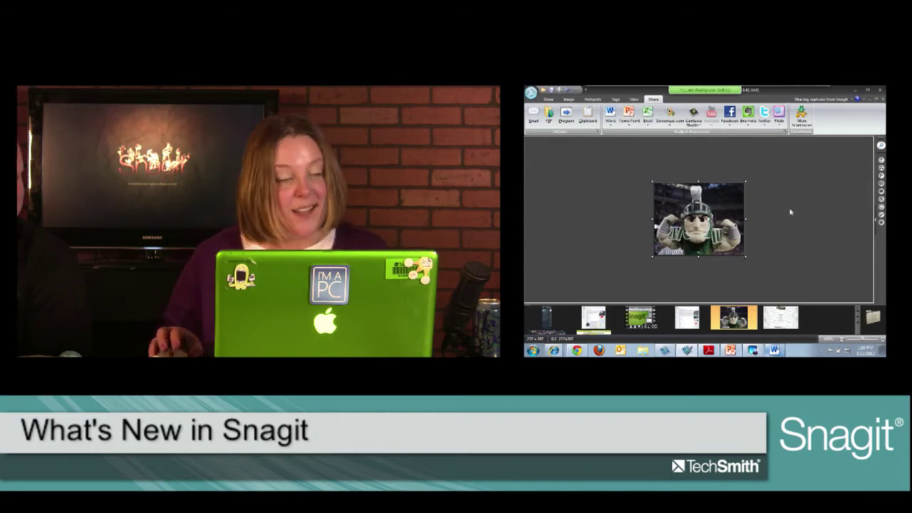
{"action": "left_click", "coordinate": [548, 99]}
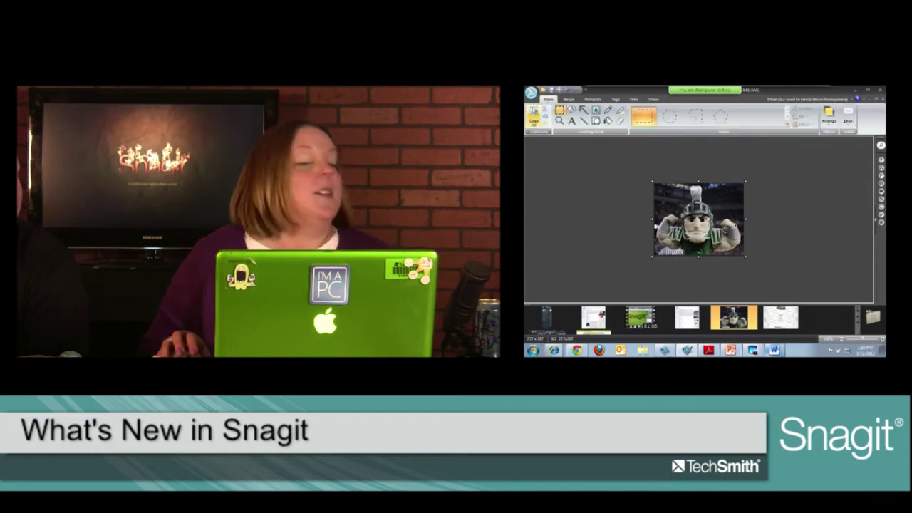
{"action": "left_click", "coordinate": [572, 110]}
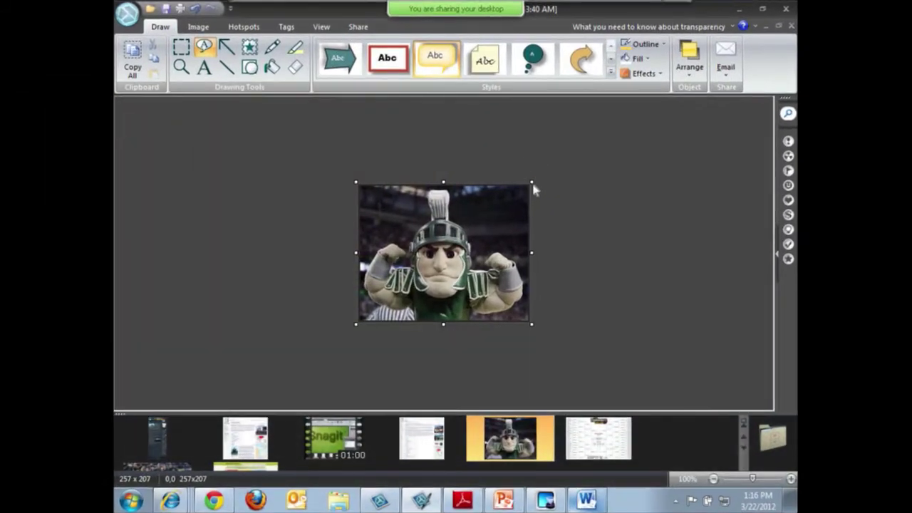
{"action": "left_click_drag", "start_coordinate": [532, 184], "coordinate": [683, 101]}
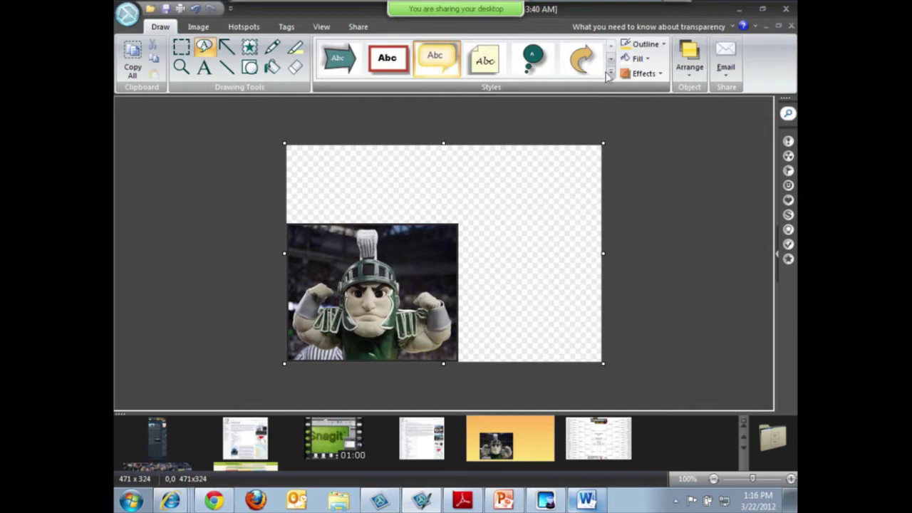
- Draw a yellow speech bubble callout over the canvas's upper right area with the text "Let's goooo State!"
{"action": "left_click", "coordinate": [611, 72]}
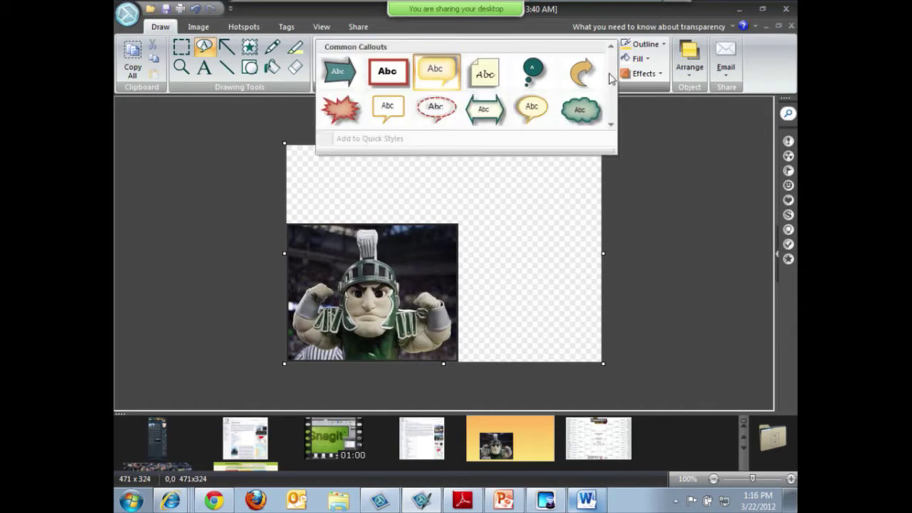
{"action": "left_click", "coordinate": [501, 194]}
{"action": "left_click_drag", "start_coordinate": [432, 161], "coordinate": [588, 277]}
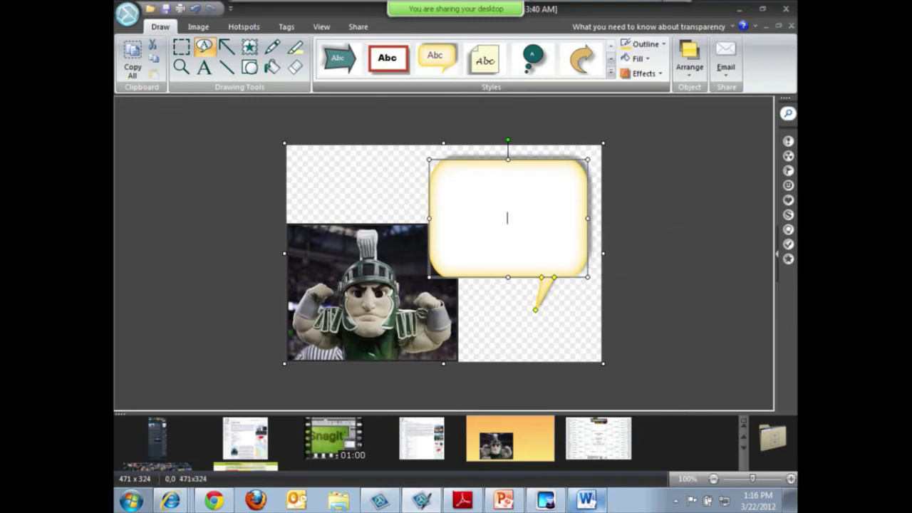
{"action": "type", "text": "Let's goooo State"}
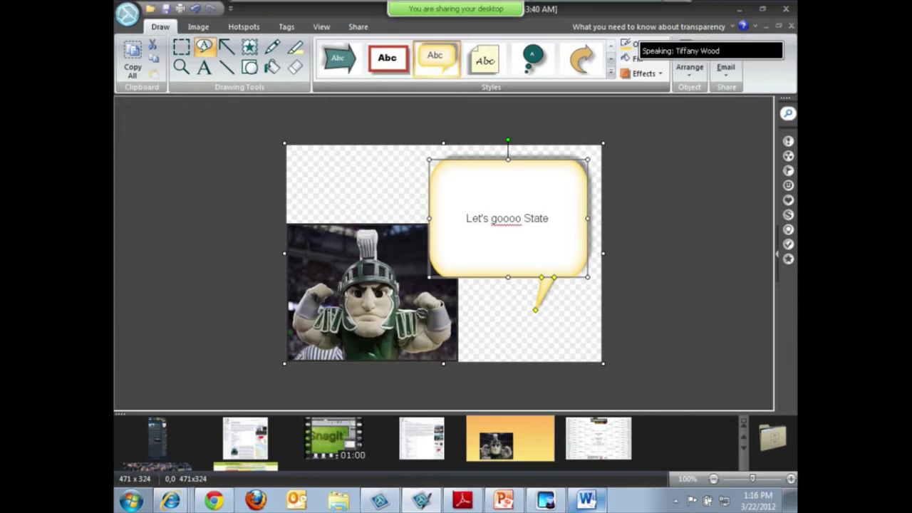
{"action": "type", "text": "!"}
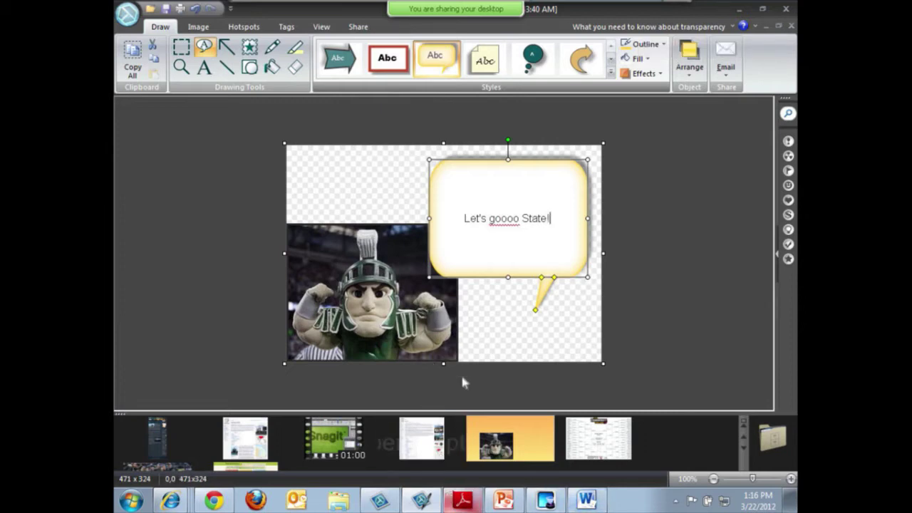
- Look at the spelling suggestions for "goooo" in the callout, dismiss them, and deselect the callout
{"action": "right_click", "coordinate": [507, 221]}
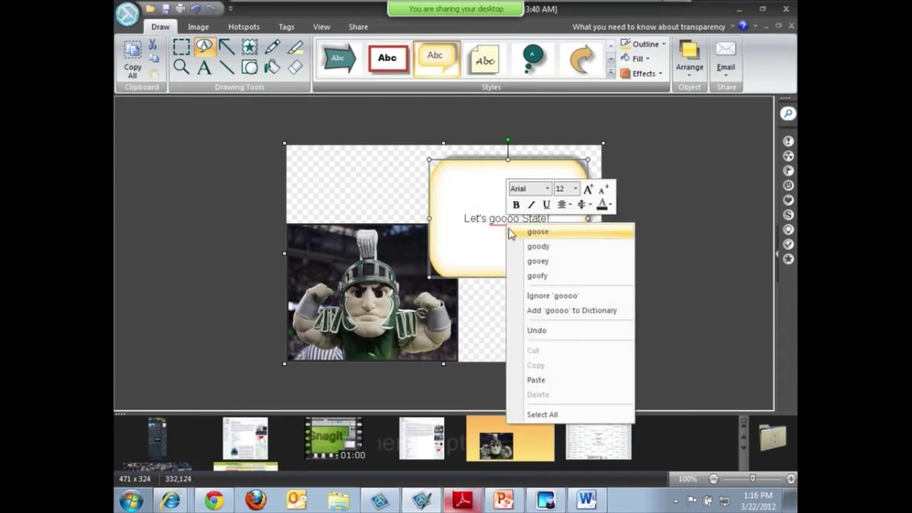
{"action": "left_click", "coordinate": [493, 260]}
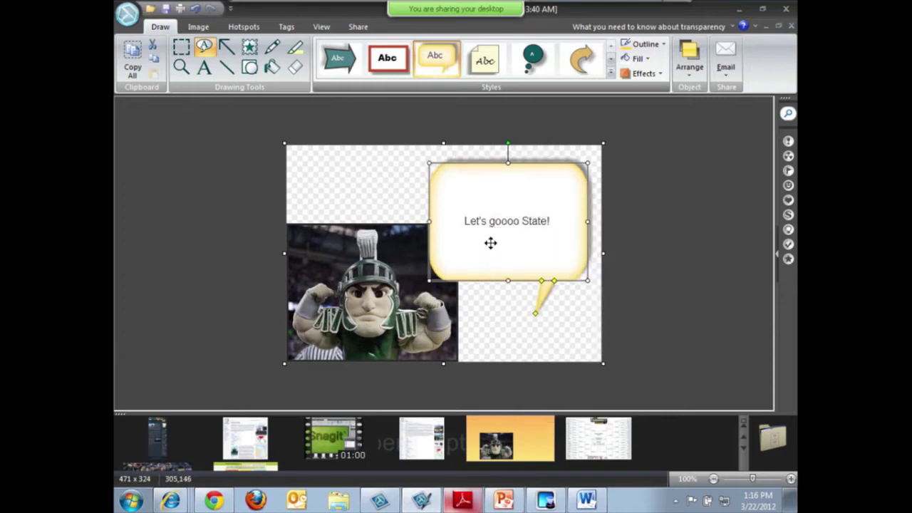
{"action": "double_click", "coordinate": [501, 221]}
{"action": "left_click", "coordinate": [502, 249]}
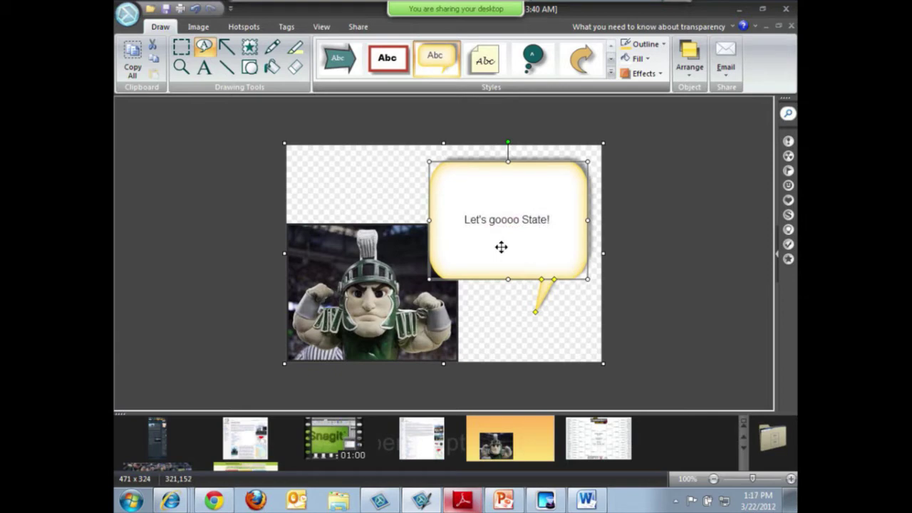
{"action": "left_click", "coordinate": [508, 339]}
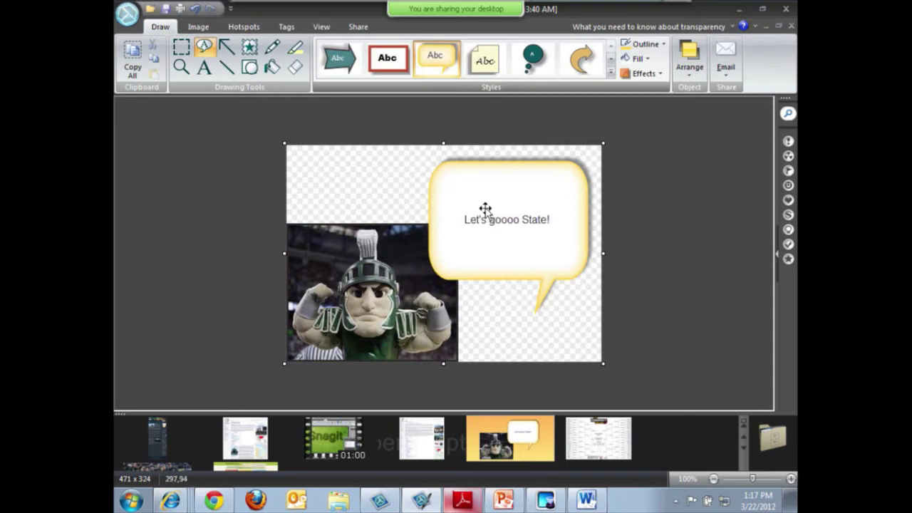
- Browse the Stamp tool's full category list and the Red Letters stamps, and close the gallery without choosing a stamp
{"action": "left_click", "coordinate": [250, 47]}
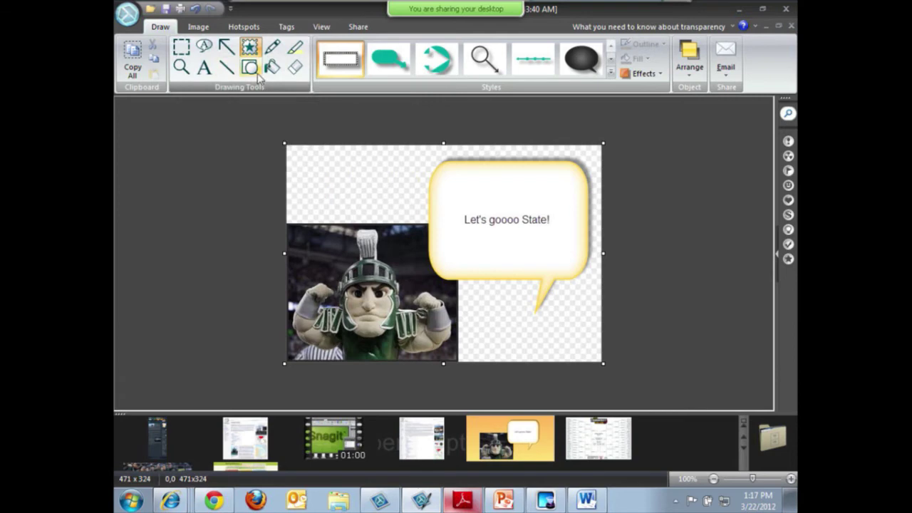
{"action": "left_click", "coordinate": [611, 74]}
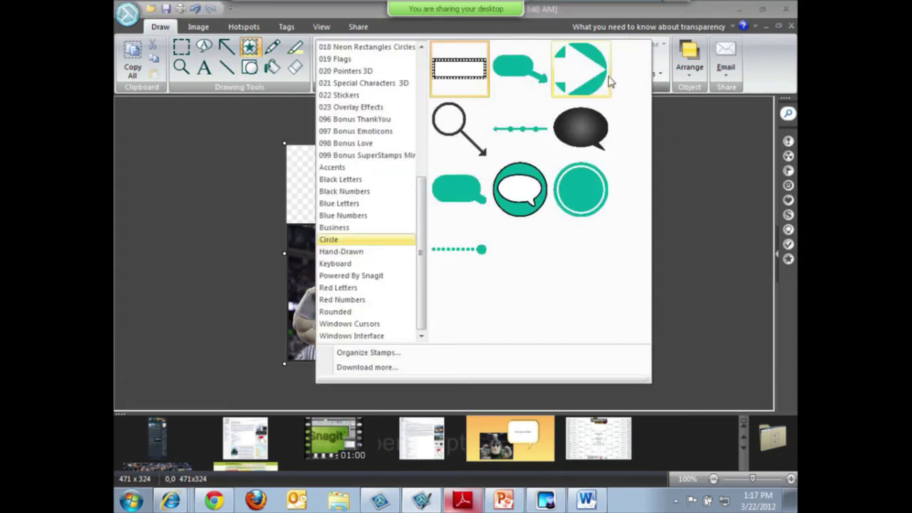
{"action": "left_click_drag", "start_coordinate": [422, 238], "coordinate": [426, 105]}
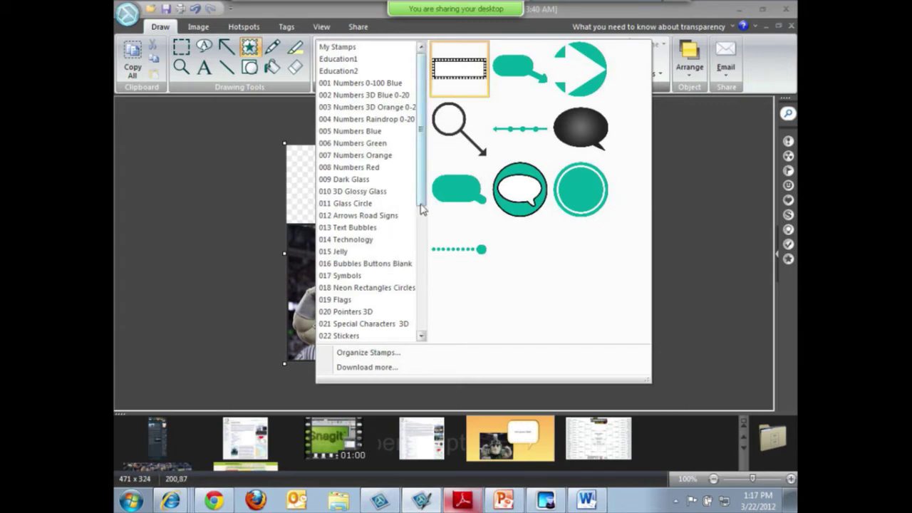
{"action": "left_click_drag", "start_coordinate": [424, 186], "coordinate": [428, 314]}
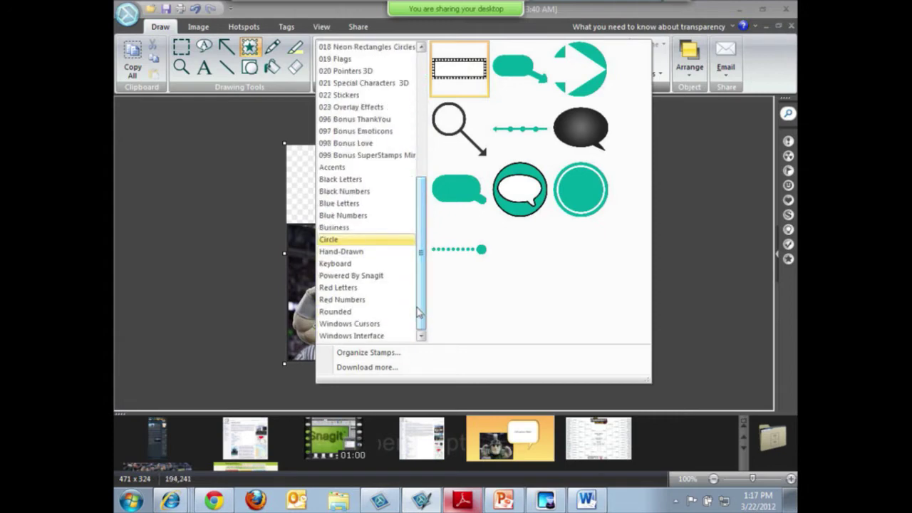
{"action": "left_click", "coordinate": [344, 289]}
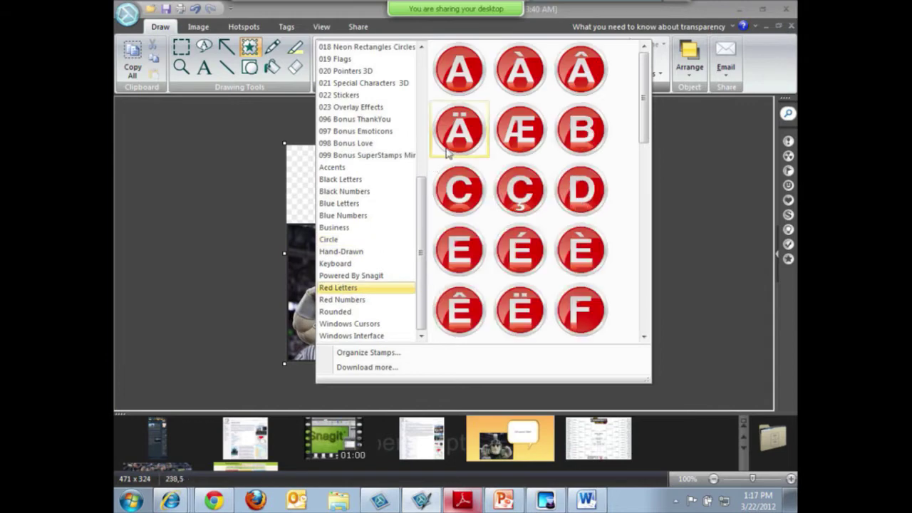
{"action": "left_click_drag", "start_coordinate": [643, 117], "coordinate": [644, 298]}
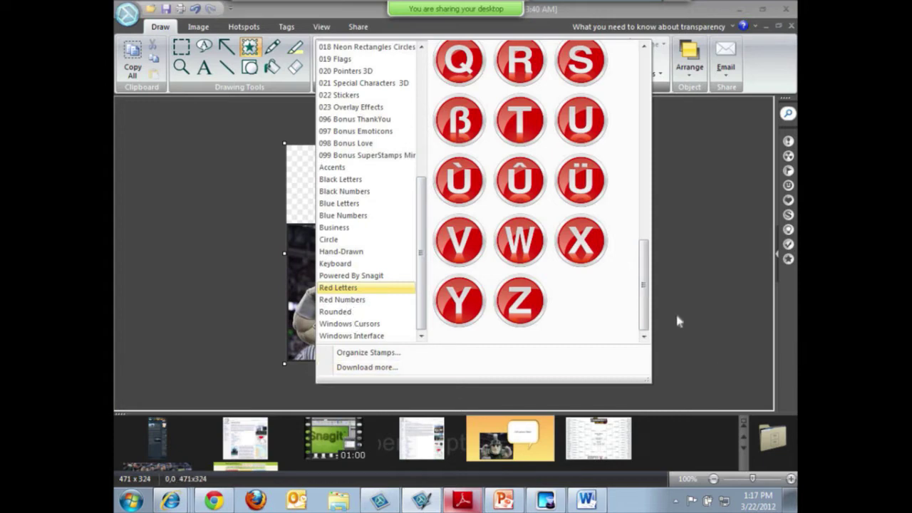
{"action": "left_click", "coordinate": [699, 312]}
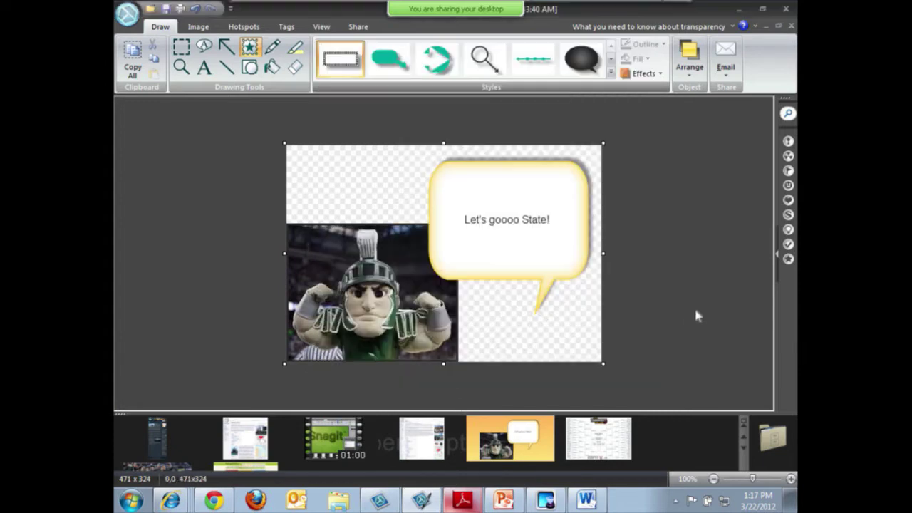
- Open the basketball team photo and extend its canvas to the right and downward to about 846 x 529 pixels
{"action": "left_click", "coordinate": [743, 448]}
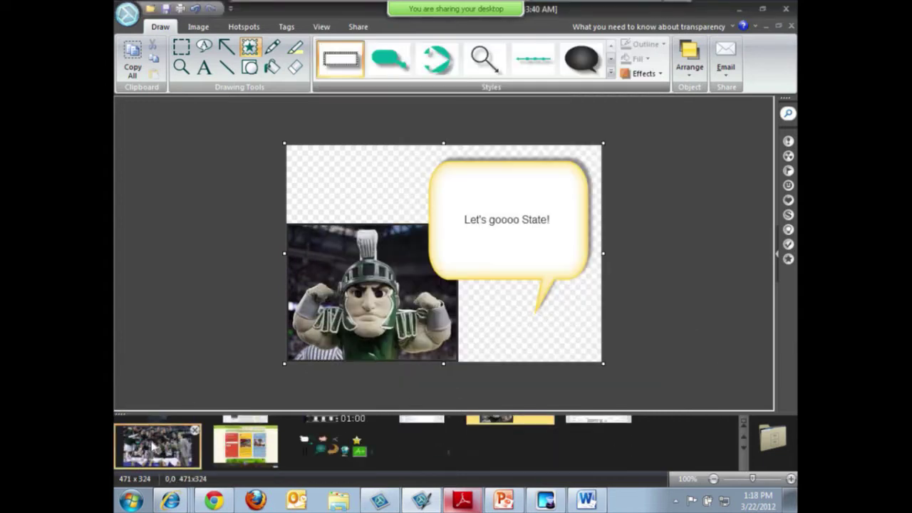
{"action": "left_click", "coordinate": [152, 446]}
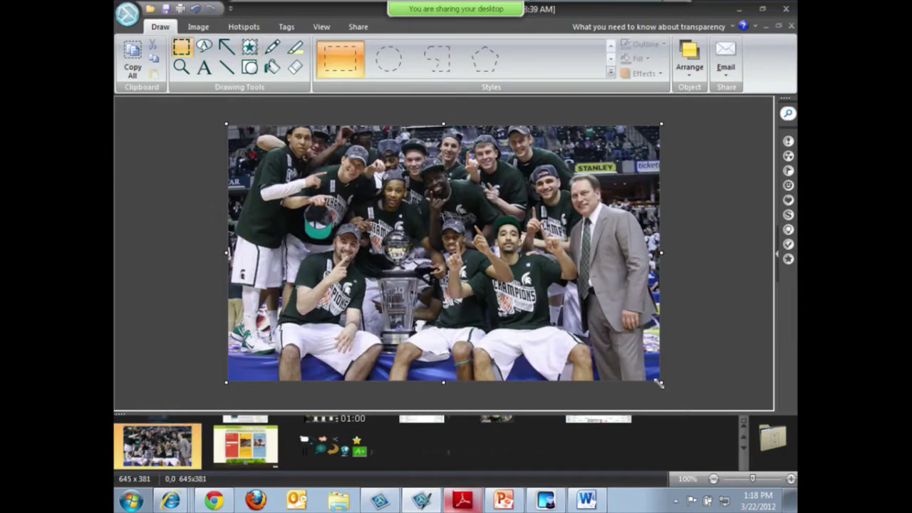
{"action": "left_click_drag", "start_coordinate": [662, 382], "coordinate": [770, 410]}
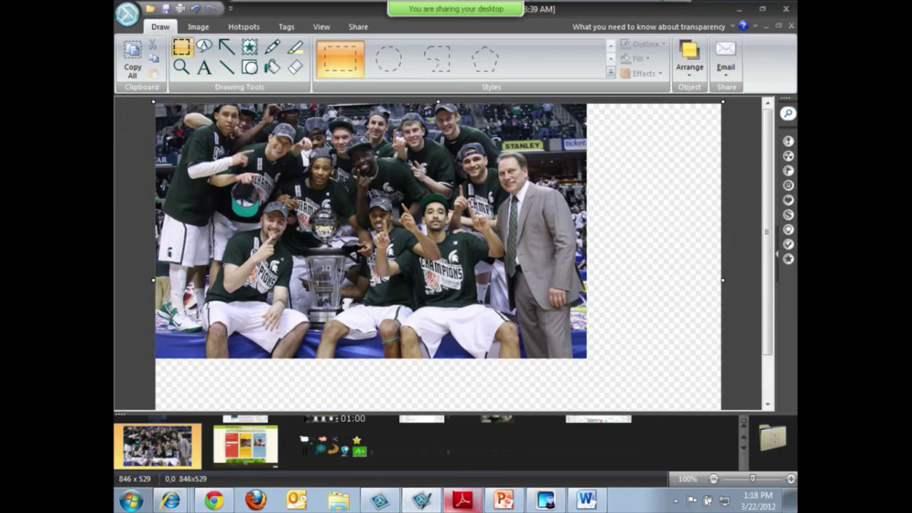
- Add the Spartan mascot capture with its speech bubble from the open captures onto the team photo's lower right corner
{"action": "scroll", "coordinate": [743, 441], "scroll_direction": "up", "scroll_amount": 1}
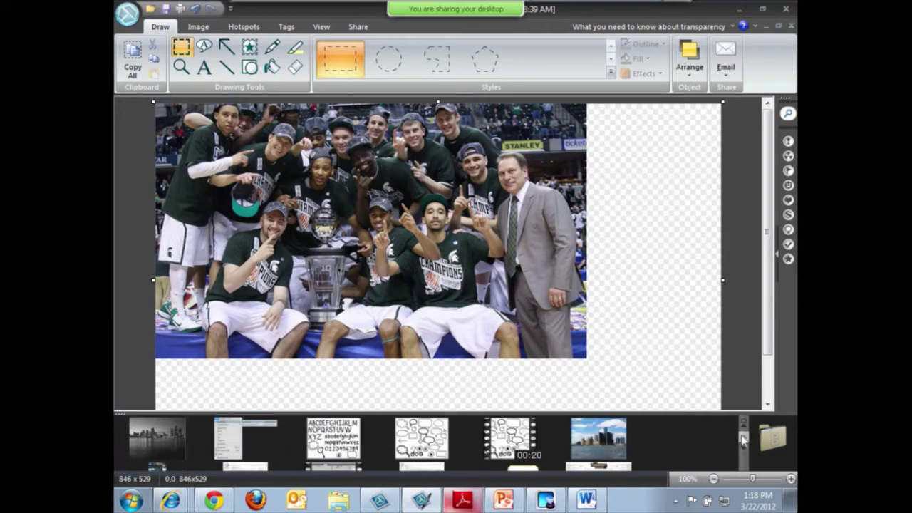
{"action": "scroll", "coordinate": [743, 440], "scroll_direction": "down", "scroll_amount": 2}
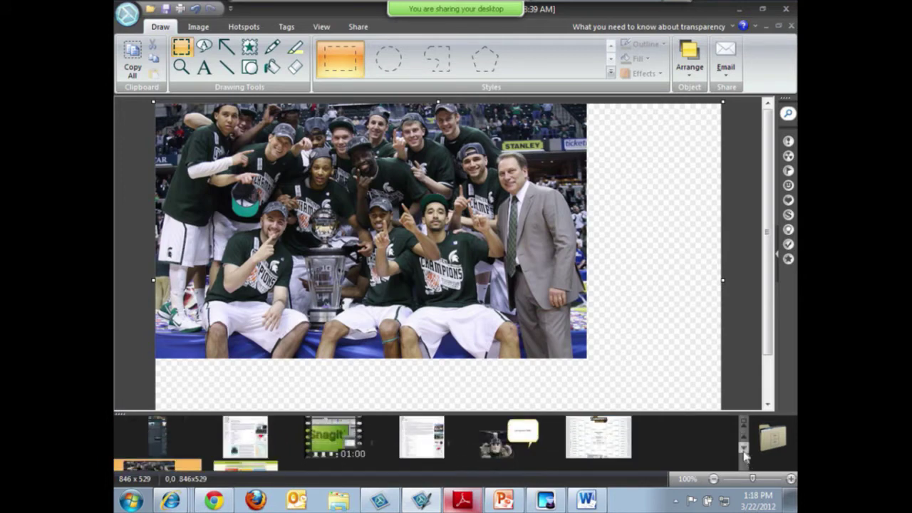
{"action": "left_click_drag", "start_coordinate": [543, 444], "coordinate": [579, 294]}
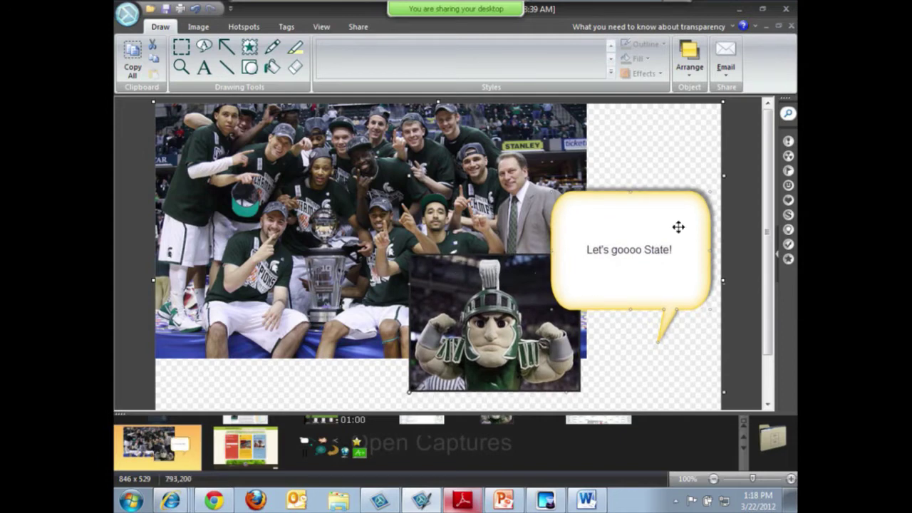
- Look through the Education1 stamps, and place the black marquee frame stamp from the Circle category over the team photo's lower left area
{"action": "left_click", "coordinate": [251, 51]}
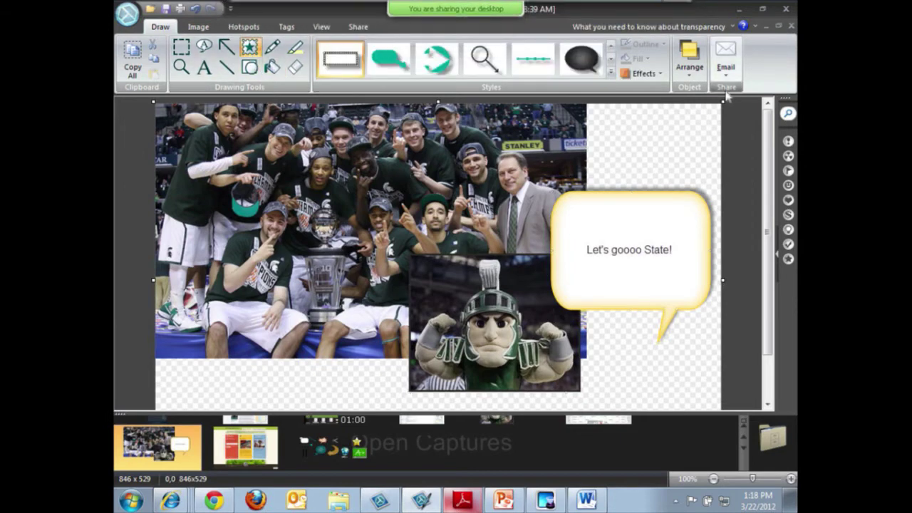
{"action": "left_click", "coordinate": [611, 72]}
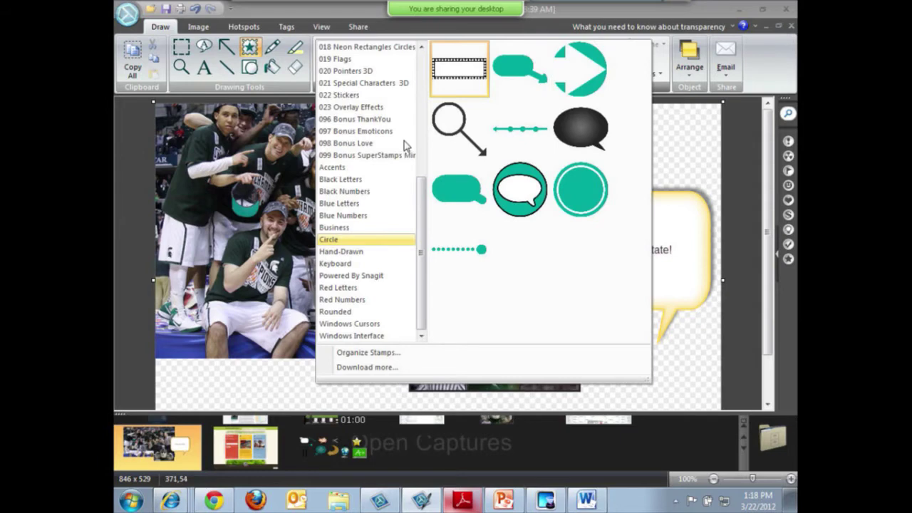
{"action": "left_click_drag", "start_coordinate": [421, 191], "coordinate": [420, 60]}
{"action": "left_click", "coordinate": [369, 61]}
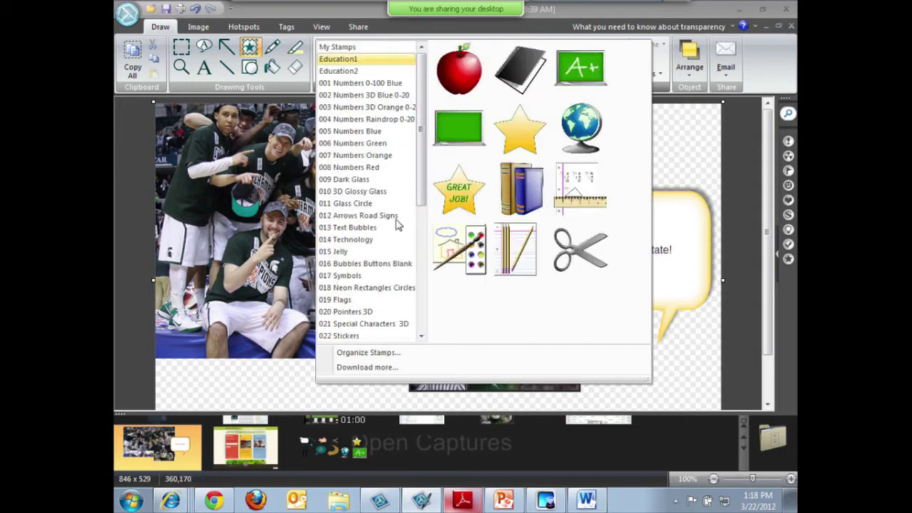
{"action": "left_click_drag", "start_coordinate": [421, 194], "coordinate": [422, 313]}
{"action": "left_click", "coordinate": [330, 240]}
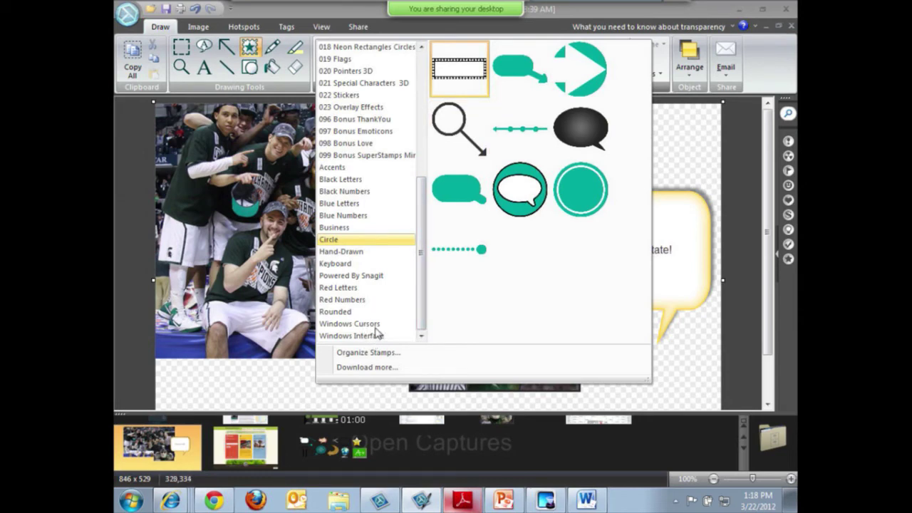
{"action": "left_click", "coordinate": [302, 388]}
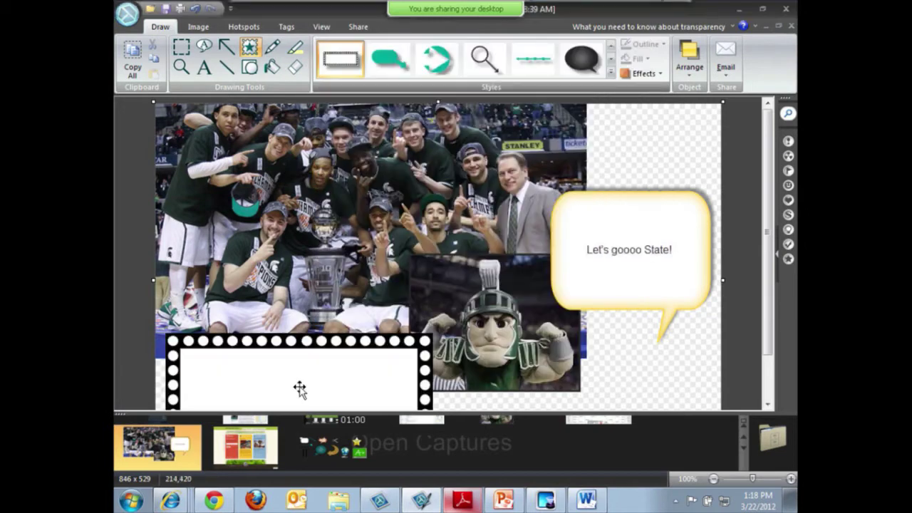
{"action": "left_click_drag", "start_coordinate": [305, 357], "coordinate": [321, 326]}
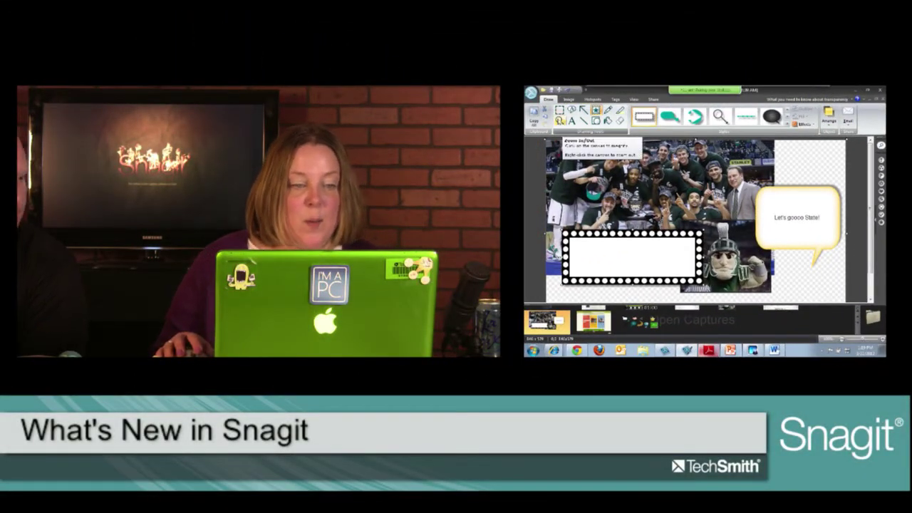
- Open the Tournament Challenge bracket capture and remove a vertical strip through its center with the vertical torn-edge Cut Out style
{"action": "left_click", "coordinate": [568, 99]}
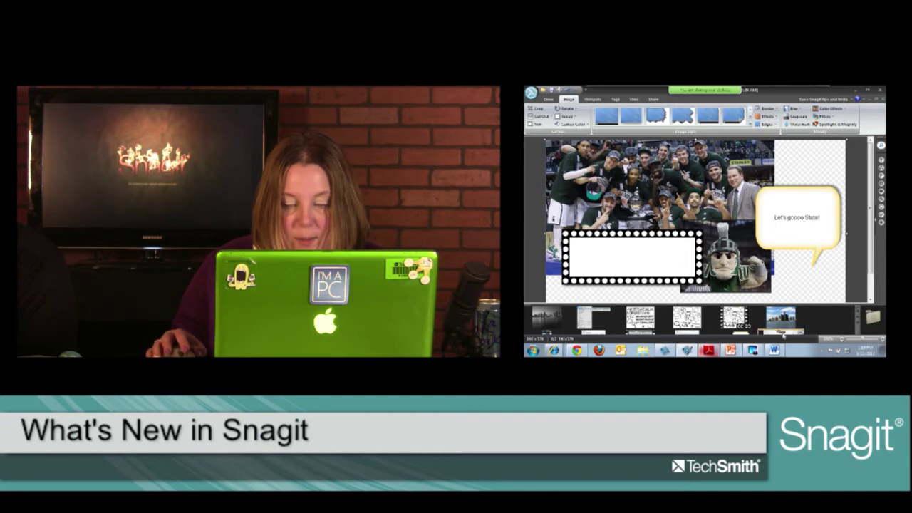
{"action": "left_click", "coordinate": [784, 332]}
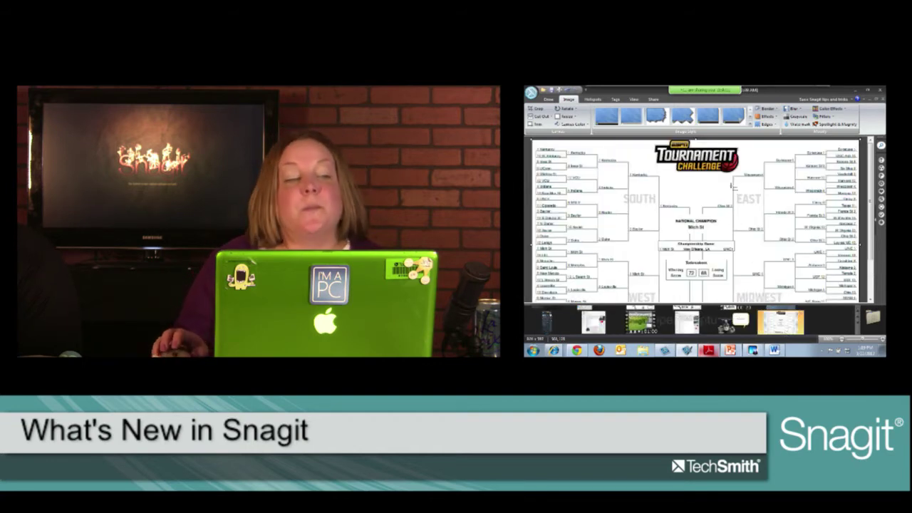
{"action": "left_click", "coordinate": [543, 119]}
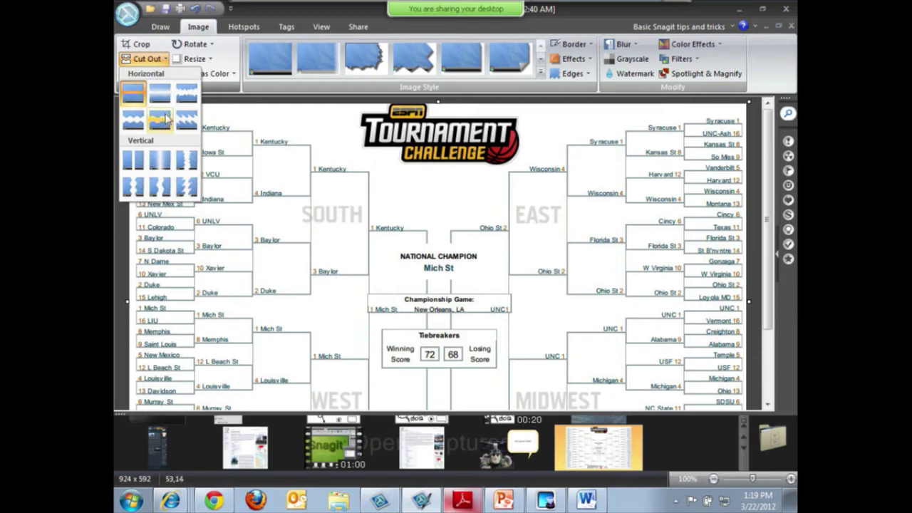
{"action": "left_click", "coordinate": [185, 94]}
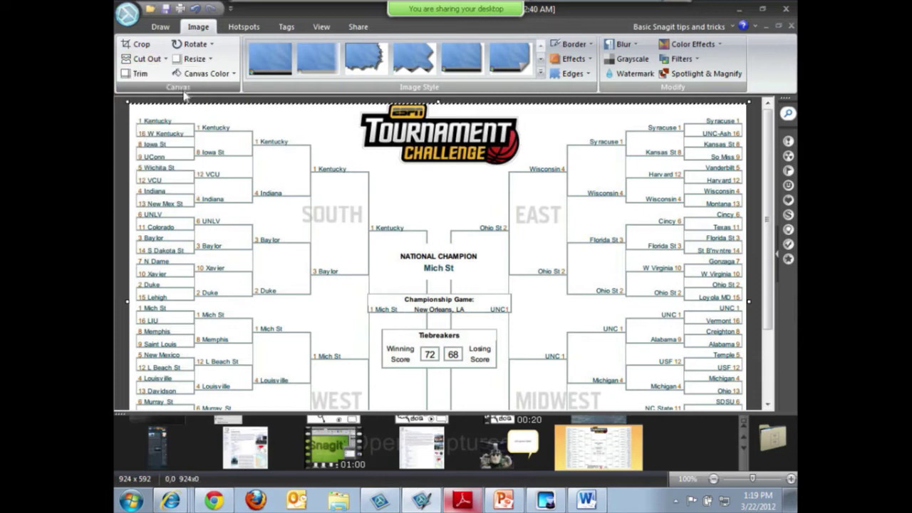
{"action": "left_click", "coordinate": [147, 59]}
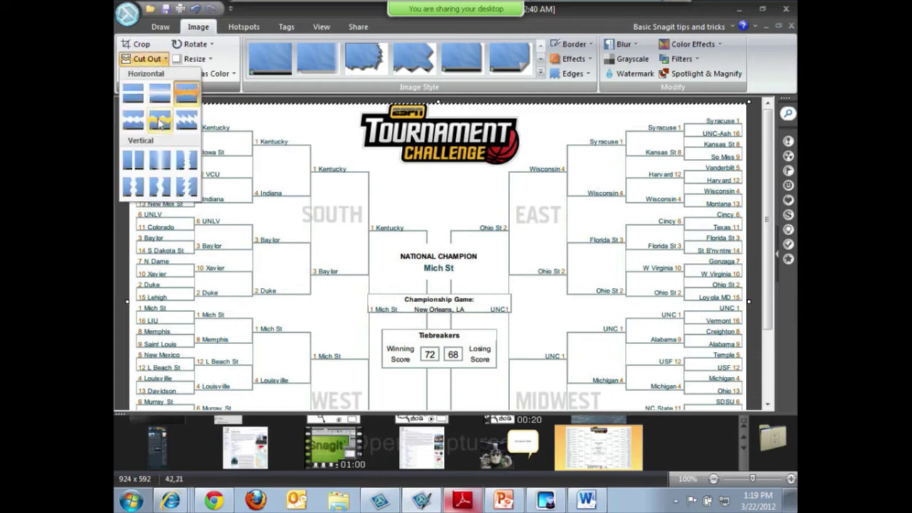
{"action": "left_click", "coordinate": [186, 164]}
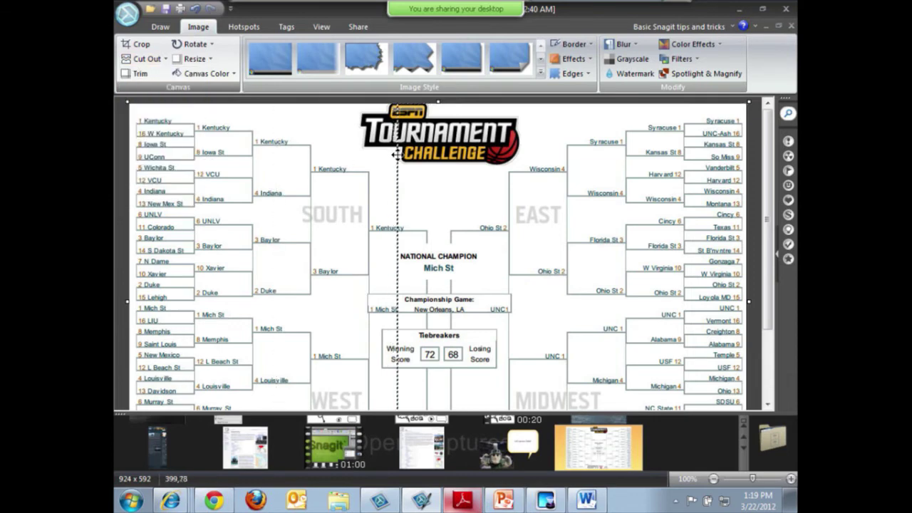
{"action": "mouse_move", "coordinate": [407, 146]}
{"action": "left_mouse_down"}
{"action": "mouse_move", "coordinate": [580, 135]}
{"action": "mouse_move", "coordinate": [498, 141]}
{"action": "mouse_move", "coordinate": [520, 141]}
{"action": "mouse_move", "coordinate": [511, 148]}
{"action": "left_mouse_up"}
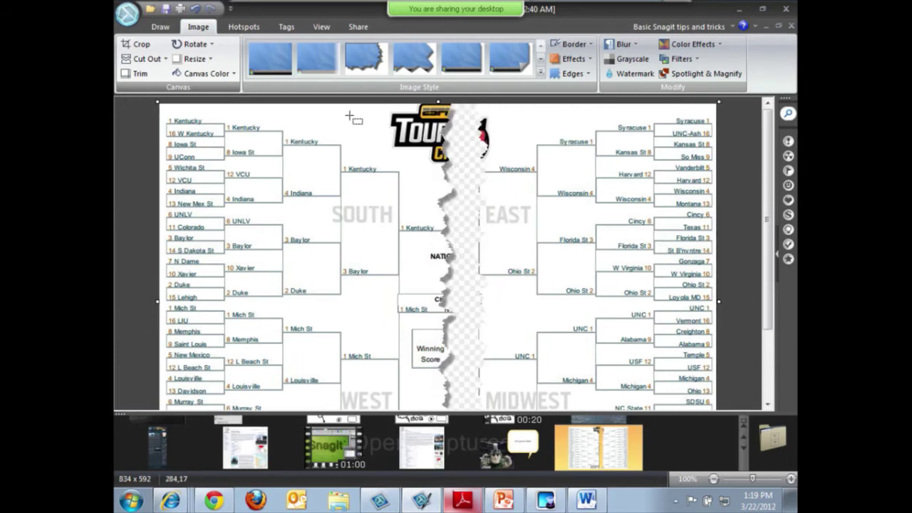
- Set the bracket's canvas color to orange to fill the transparent tear, and show the available sharing outputs
{"action": "left_click", "coordinate": [208, 74]}
{"action": "left_click", "coordinate": [212, 102]}
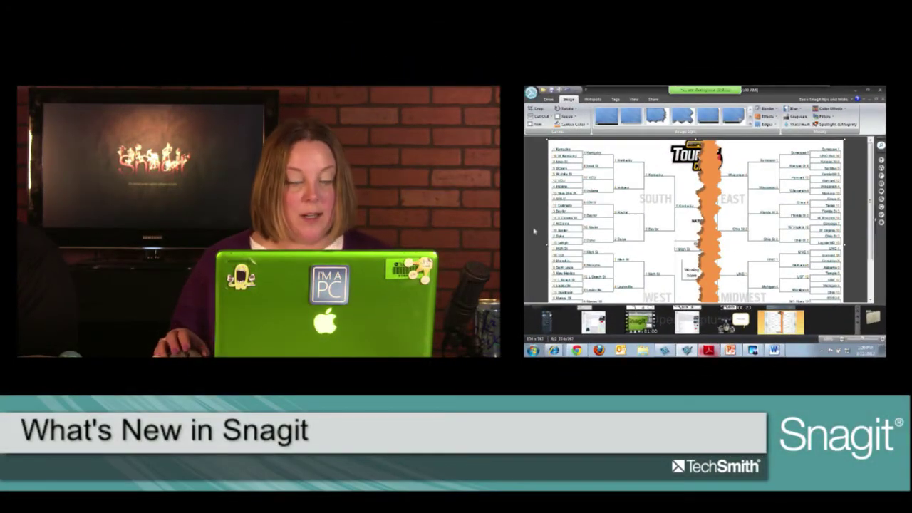
{"action": "mouse_move", "coordinate": [705, 90]}
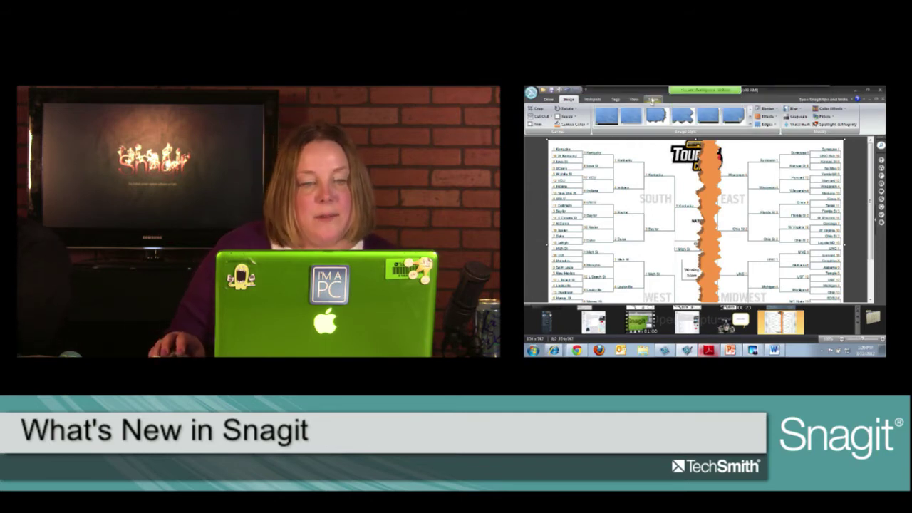
{"action": "left_click", "coordinate": [652, 99]}
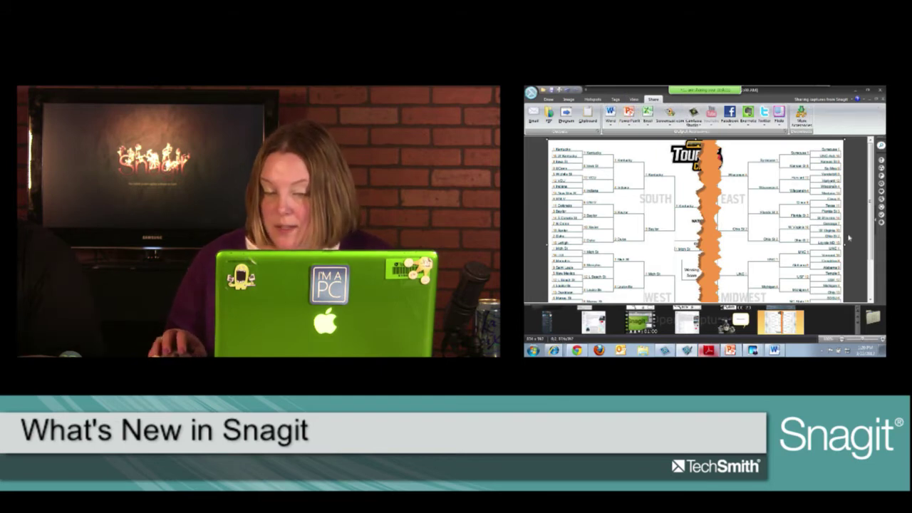
- Expand the capture search pane and unfold the 2012 group to show its months
{"action": "left_click", "coordinate": [876, 227]}
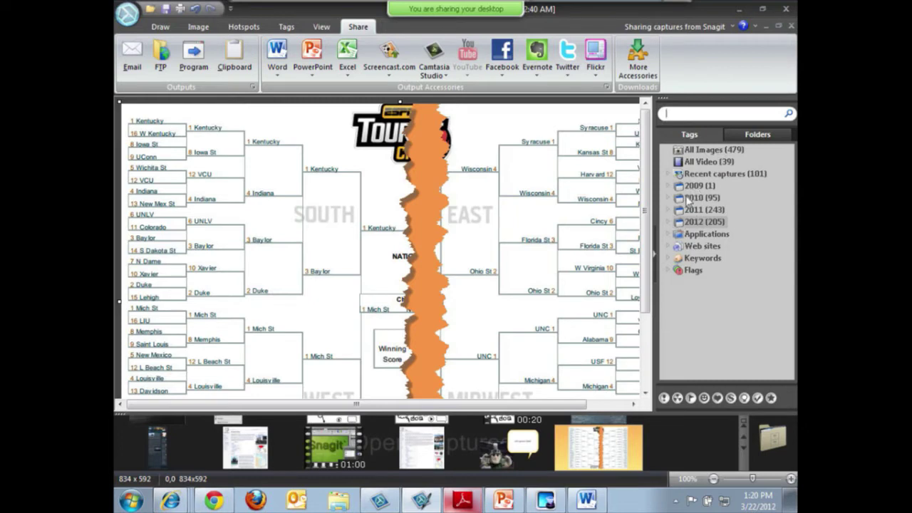
{"action": "double_click", "coordinate": [702, 222]}
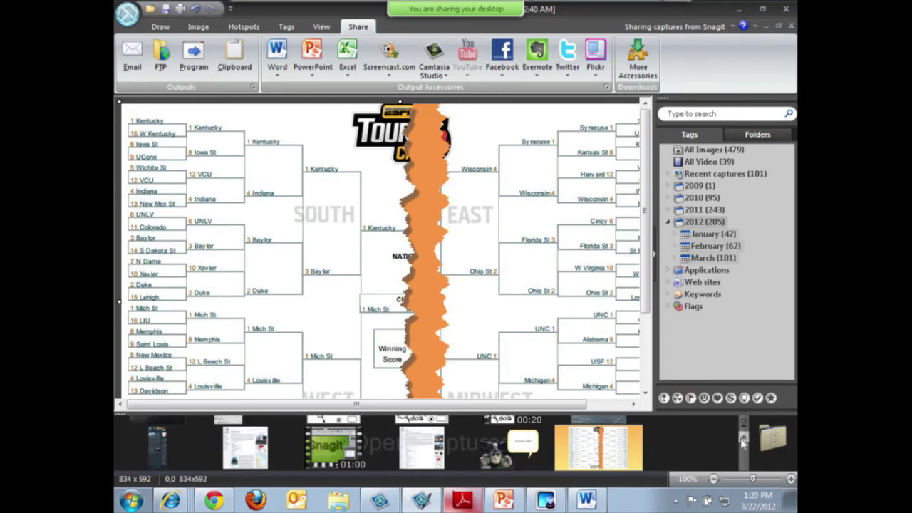
- Open the black-and-white city skyline capture and show its keywords, flags and source details
{"action": "scroll", "coordinate": [742, 445], "scroll_direction": "up", "scroll_amount": 1}
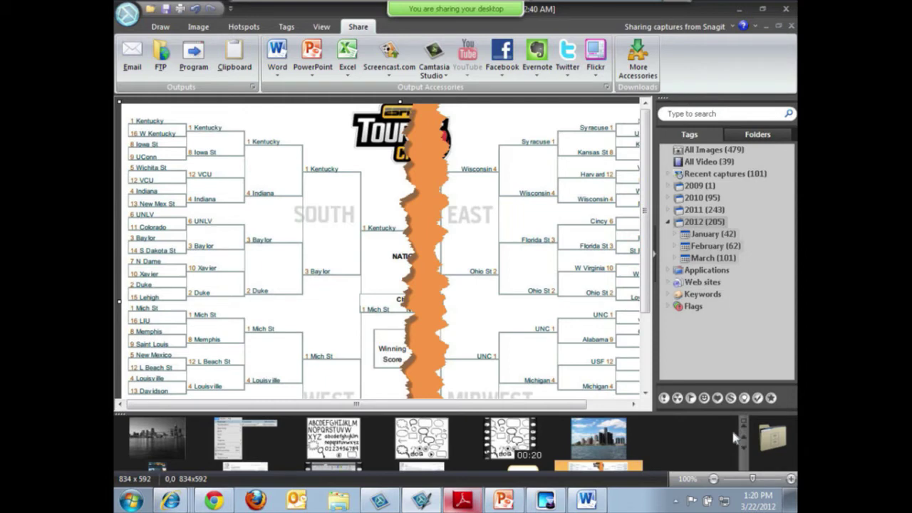
{"action": "left_click", "coordinate": [178, 441]}
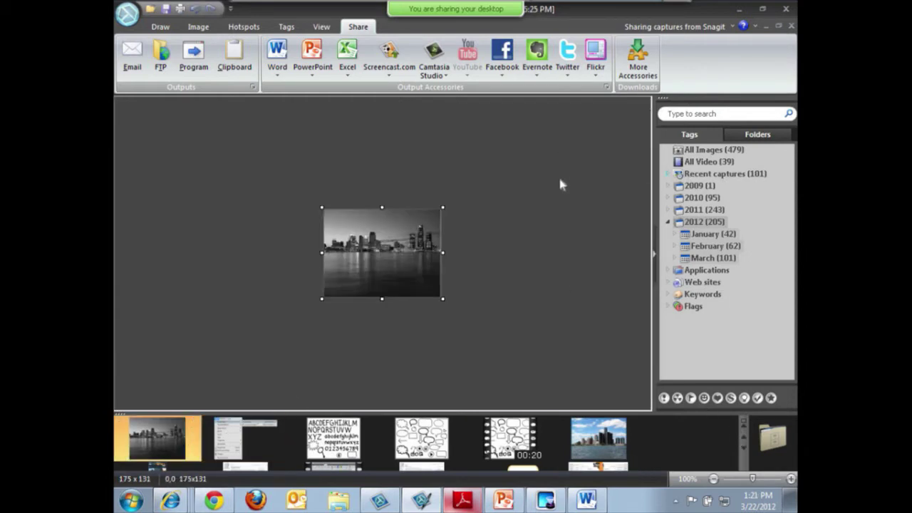
{"action": "mouse_move", "coordinate": [456, 8]}
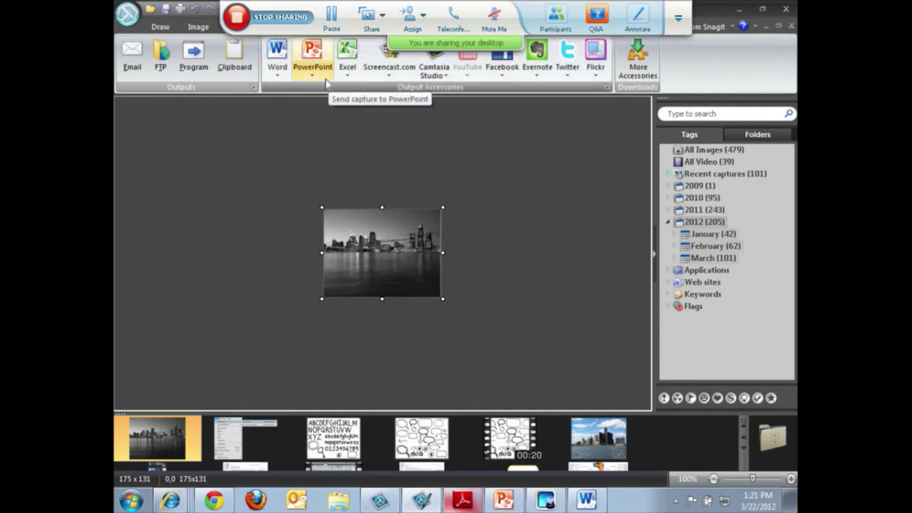
{"action": "left_click", "coordinate": [321, 27]}
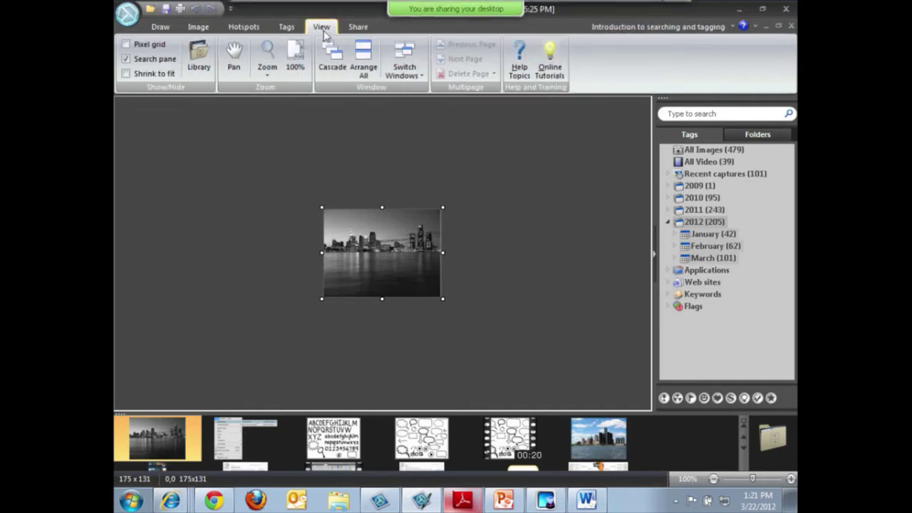
{"action": "left_click", "coordinate": [287, 28]}
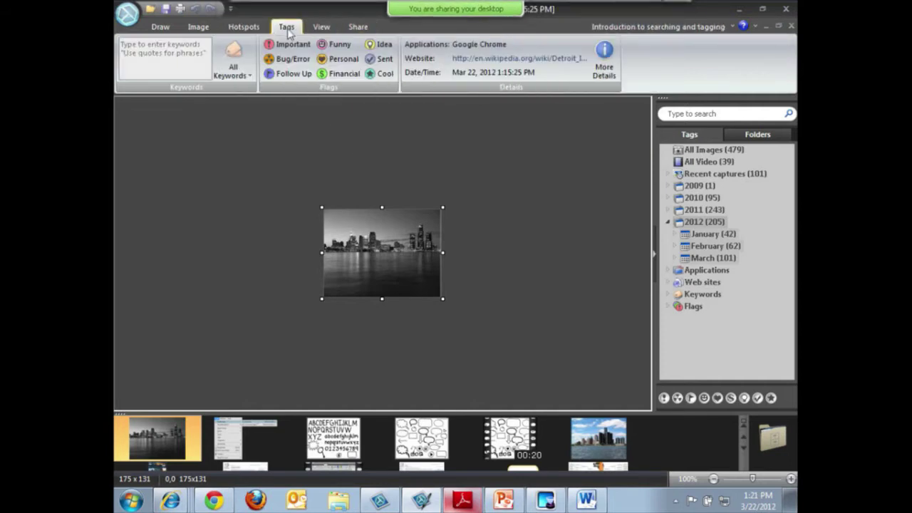
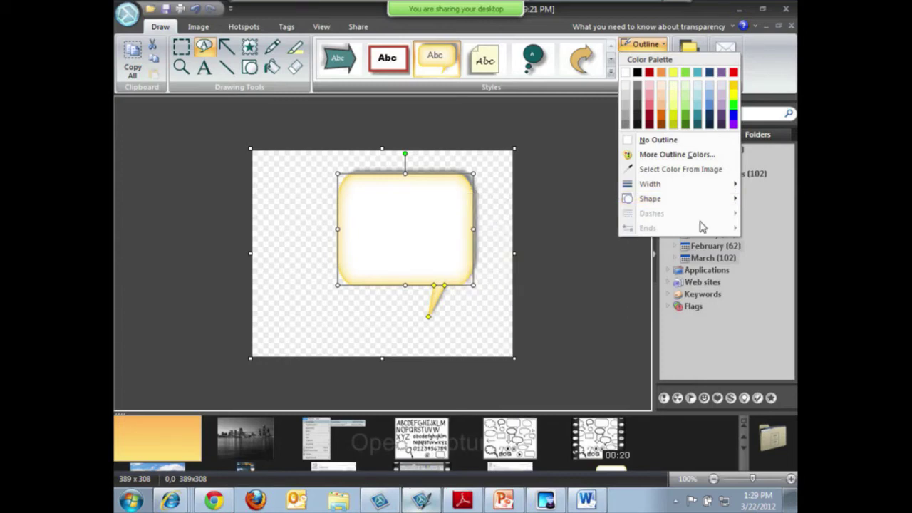
- Change the yellow speech-bubble callout's shape to the jagged starburst and deselect it
{"action": "mouse_move", "coordinate": [668, 200]}
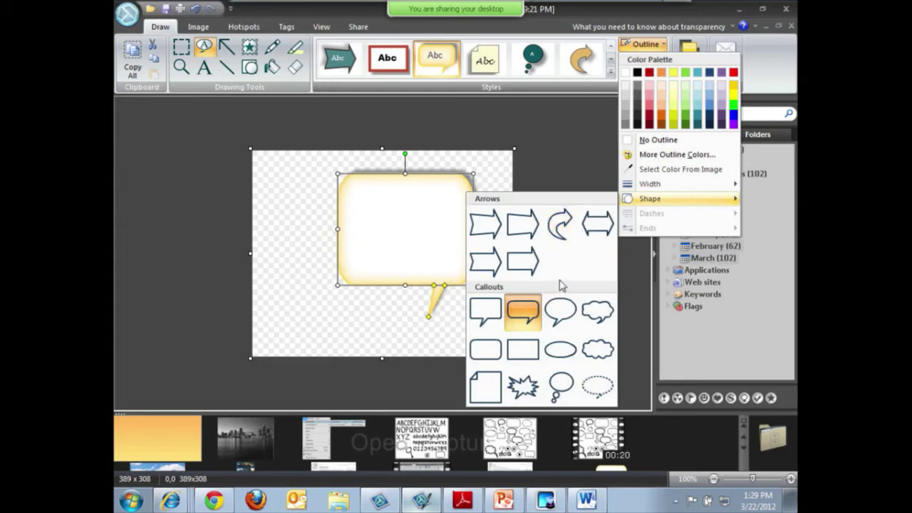
{"action": "left_click", "coordinate": [525, 387]}
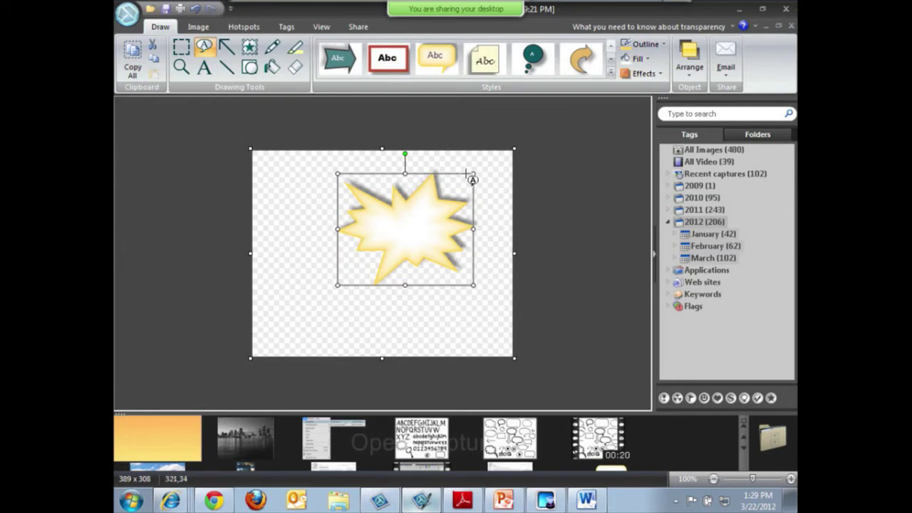
{"action": "right_click", "coordinate": [404, 227]}
{"action": "left_click", "coordinate": [379, 236]}
{"action": "left_click", "coordinate": [531, 203]}
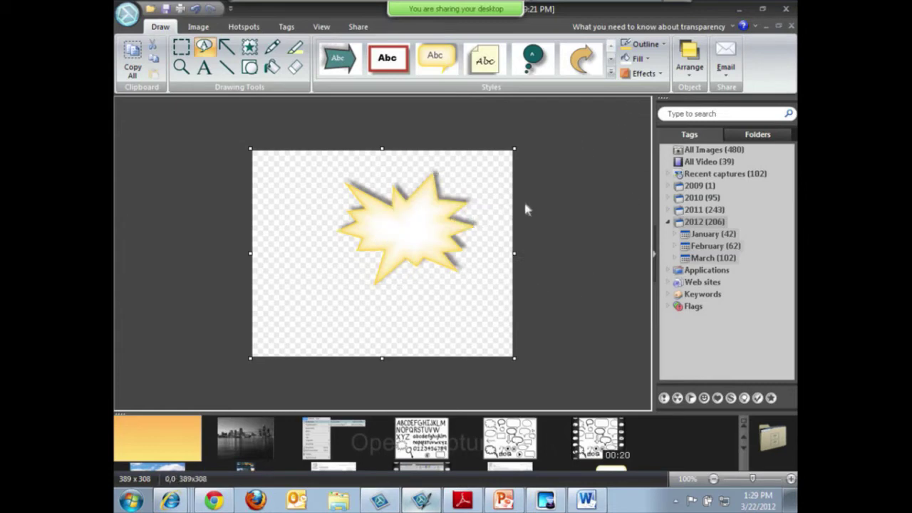
- Add the yellow starburst callout to the Quick Styles and view it in the style gallery
{"action": "left_click", "coordinate": [611, 72]}
{"action": "left_click", "coordinate": [488, 313]}
{"action": "left_click", "coordinate": [424, 240]}
{"action": "right_click", "coordinate": [427, 244]}
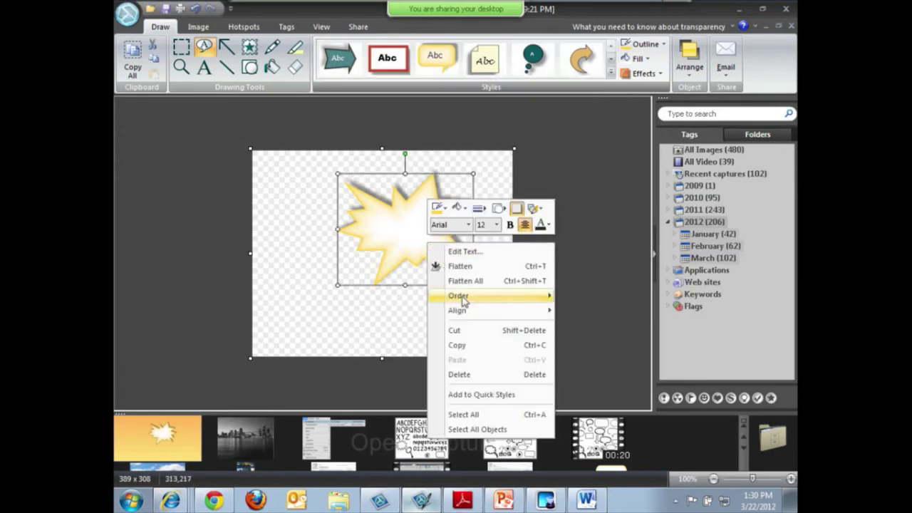
{"action": "left_click", "coordinate": [528, 403]}
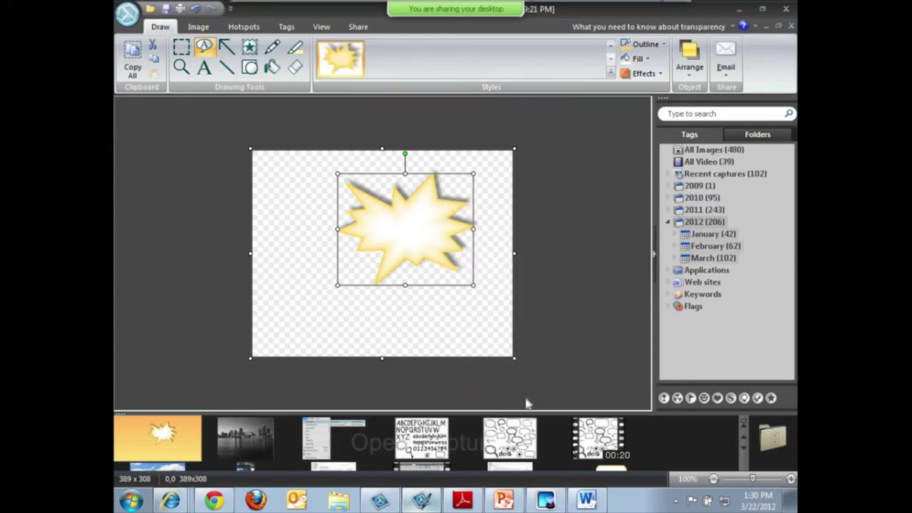
{"action": "left_click", "coordinate": [611, 74]}
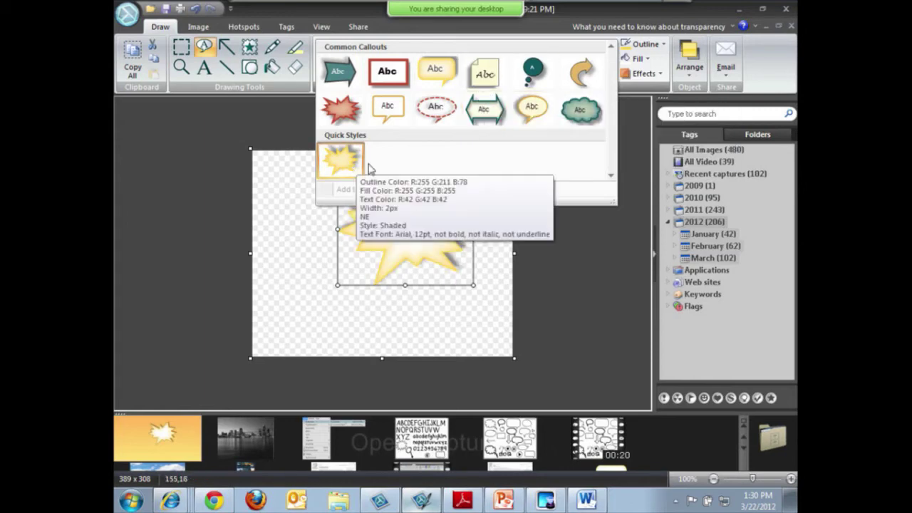
{"action": "left_click", "coordinate": [505, 274]}
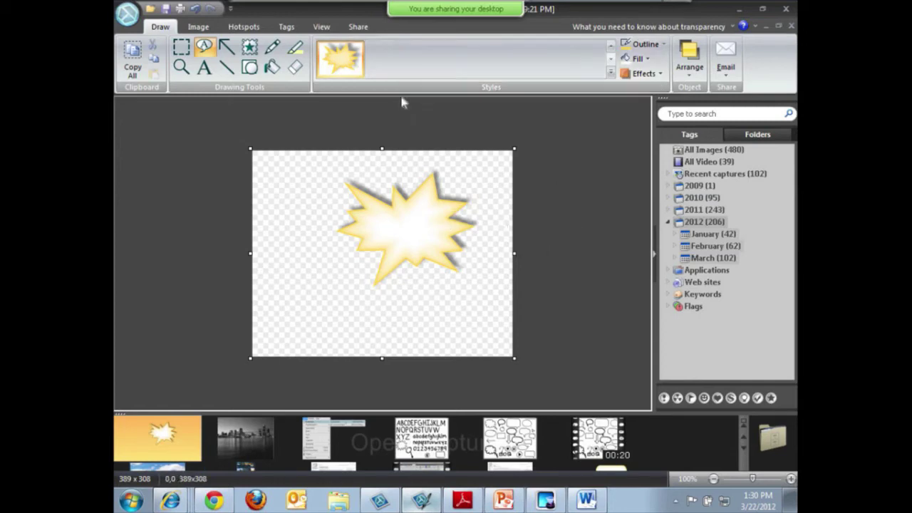
- Show the outline shapes offered for the Shape tool, including rectangle, ellipse and polygon, without choosing one
{"action": "left_click", "coordinate": [250, 67]}
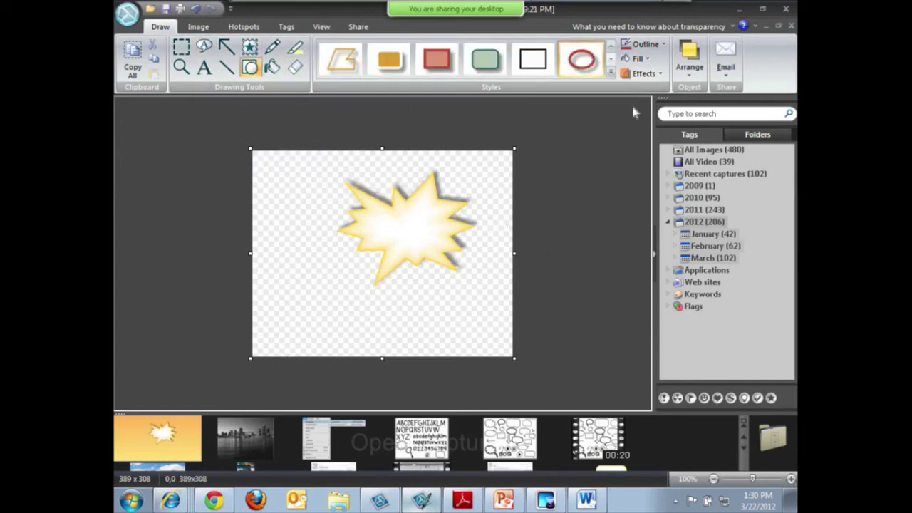
{"action": "left_click", "coordinate": [631, 45]}
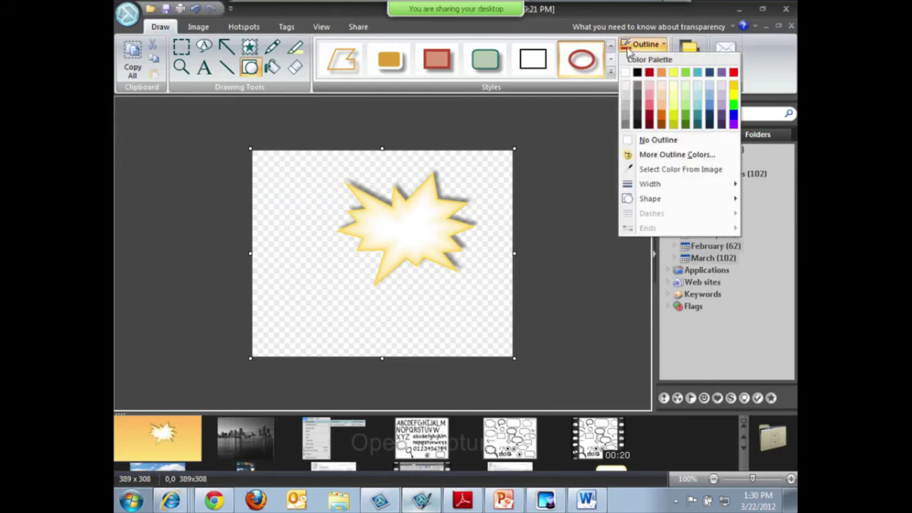
{"action": "mouse_move", "coordinate": [653, 205]}
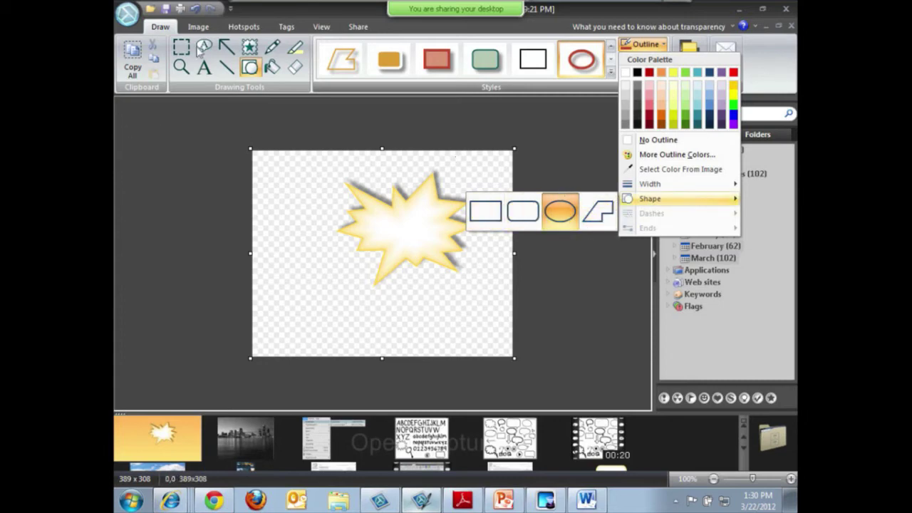
{"action": "left_click", "coordinate": [292, 316]}
{"action": "left_click", "coordinate": [632, 47]}
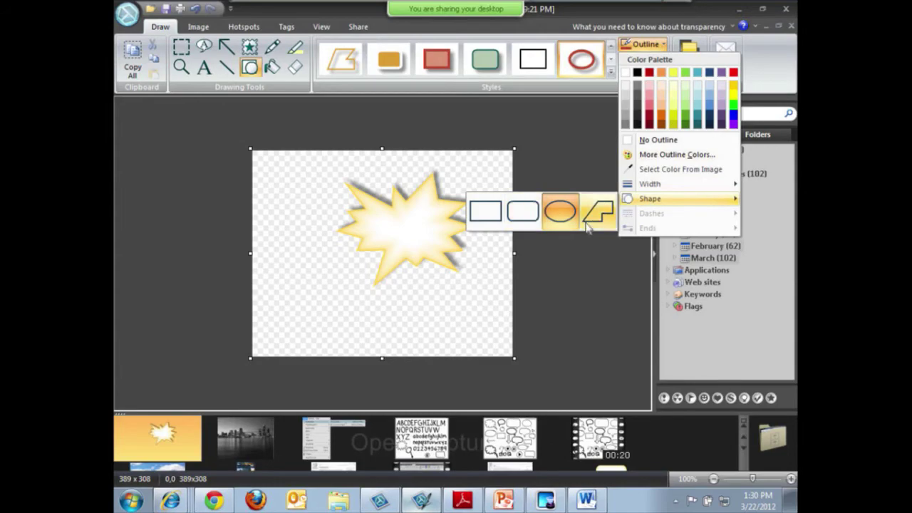
{"action": "left_click", "coordinate": [420, 324]}
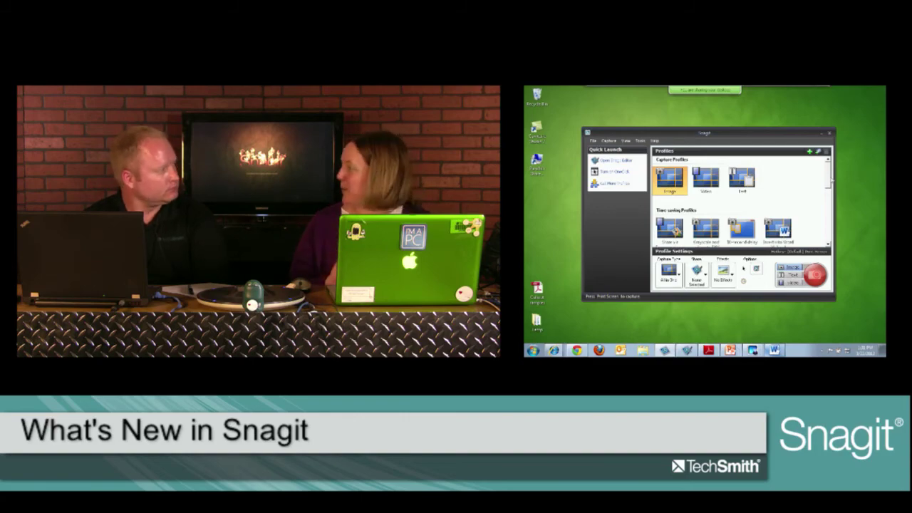
{"action": "scroll", "coordinate": [708, 235], "scroll_direction": "down", "scroll_amount": 3}
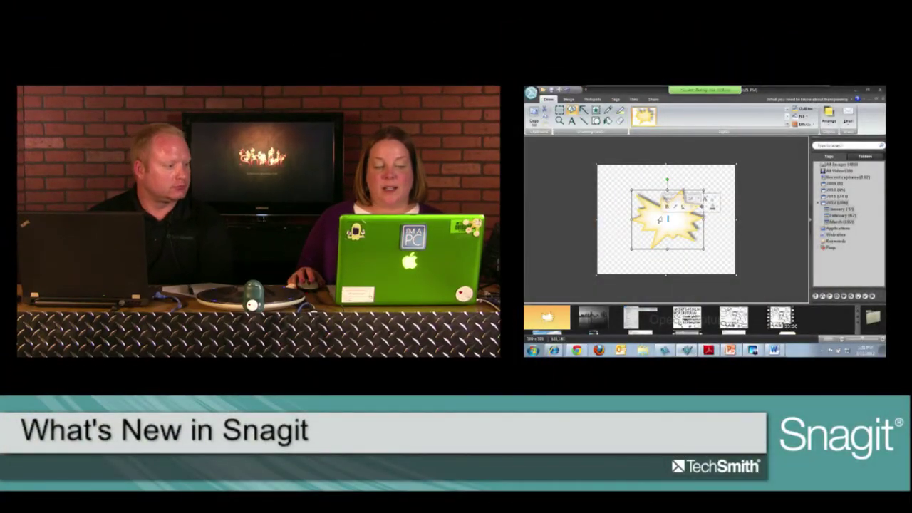
- Set the starburst callout's font to Baskerville Old Face and enter the text "hello" in it
{"action": "double_click", "coordinate": [670, 219]}
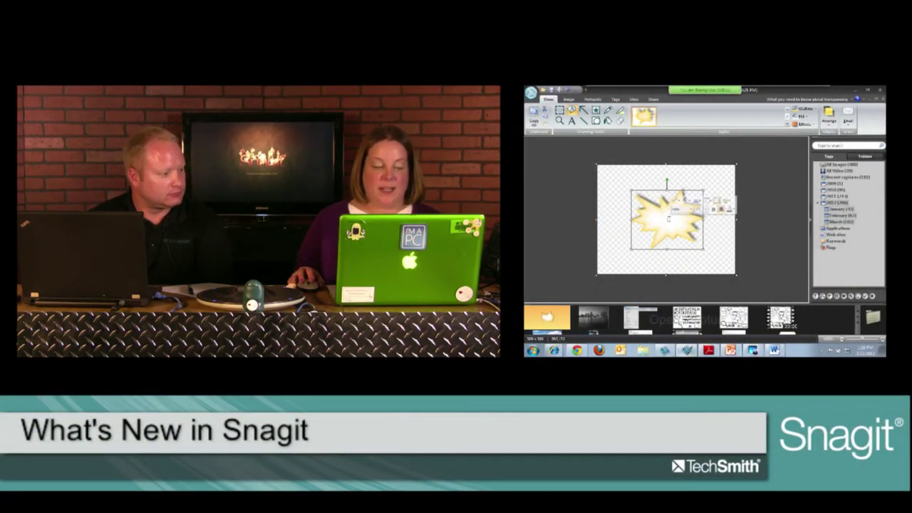
{"action": "left_click", "coordinate": [691, 209]}
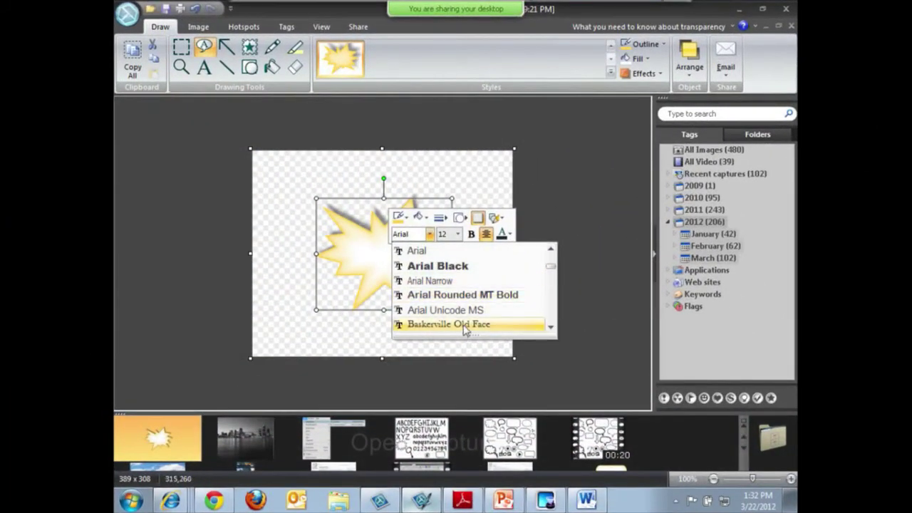
{"action": "left_click", "coordinate": [466, 325]}
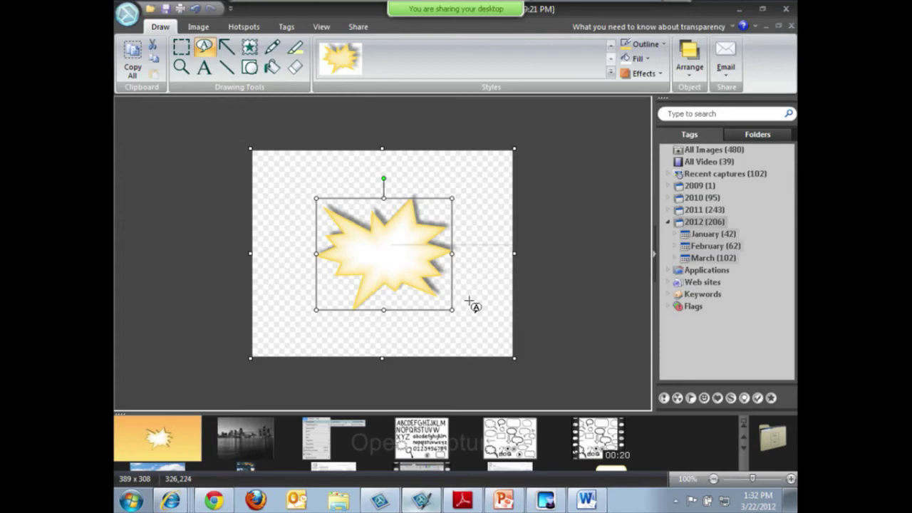
{"action": "type", "text": "hello"}
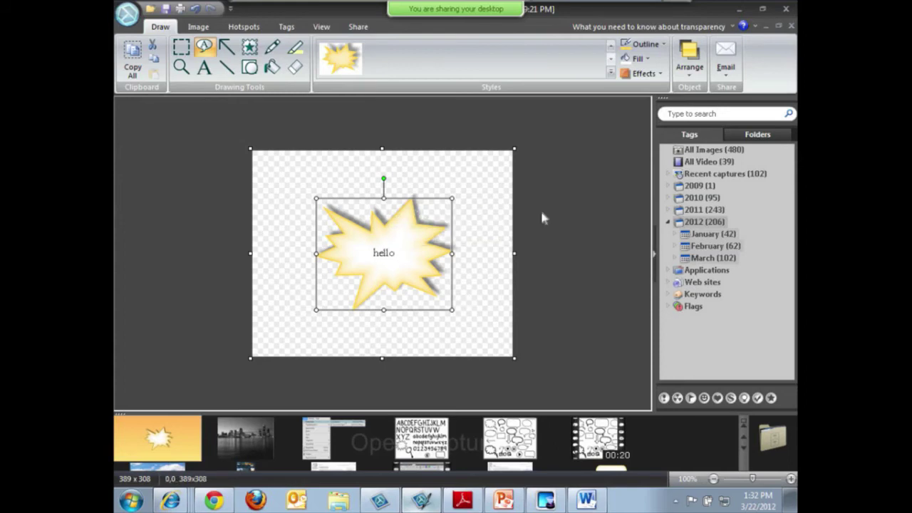
{"action": "left_click", "coordinate": [490, 296]}
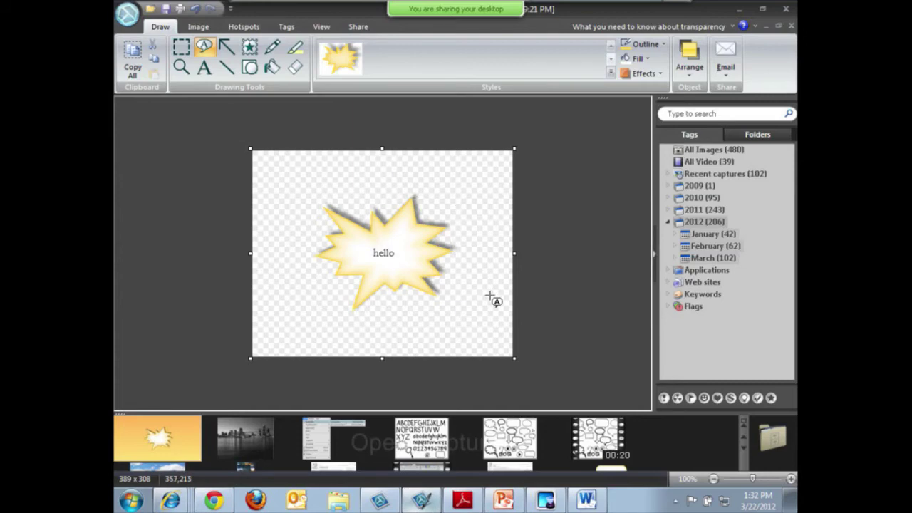
- Add the starburst callout with the "hello" text to the Quick Styles as a second custom style
{"action": "left_click", "coordinate": [412, 267]}
{"action": "right_click", "coordinate": [411, 266]}
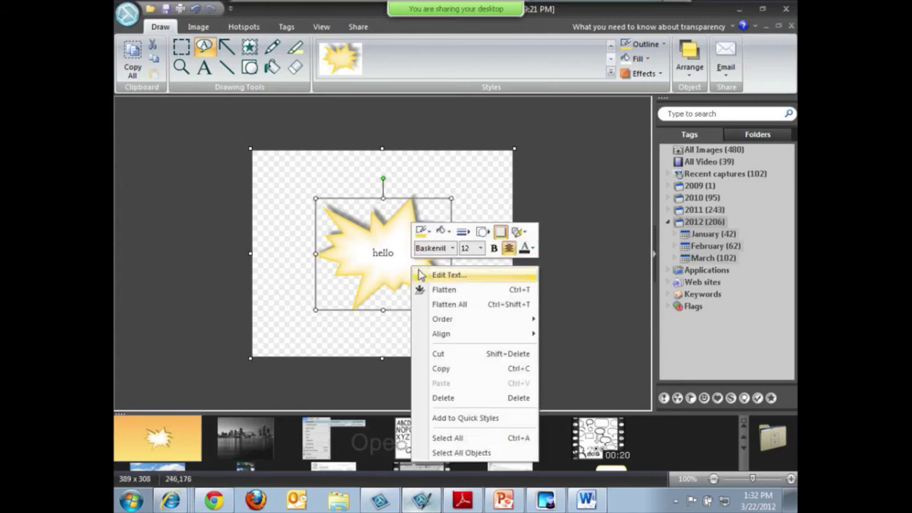
{"action": "left_click", "coordinate": [510, 422]}
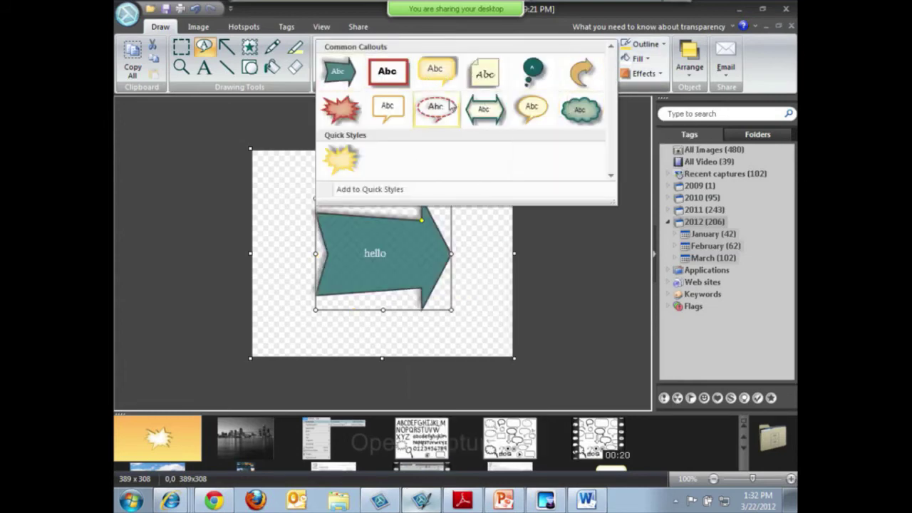
{"action": "left_click", "coordinate": [500, 319]}
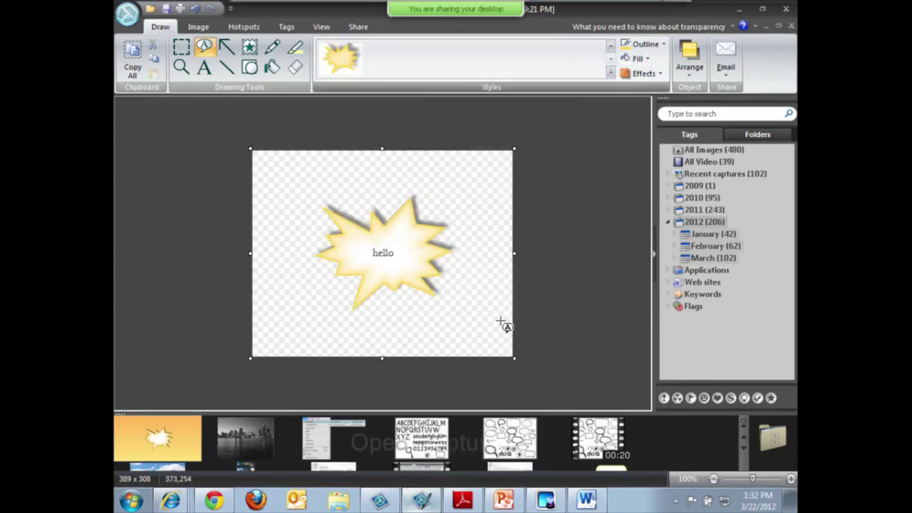
{"action": "left_click", "coordinate": [400, 265]}
{"action": "right_click", "coordinate": [400, 264]}
{"action": "left_click", "coordinate": [453, 410]}
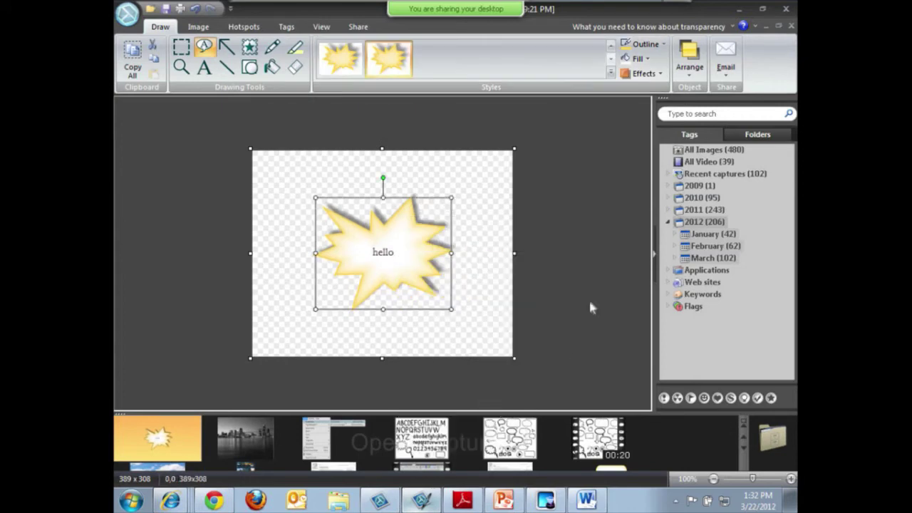
- Look through the Shadow and Opacity effect options for the "hello" starburst callout
{"action": "left_click", "coordinate": [637, 74]}
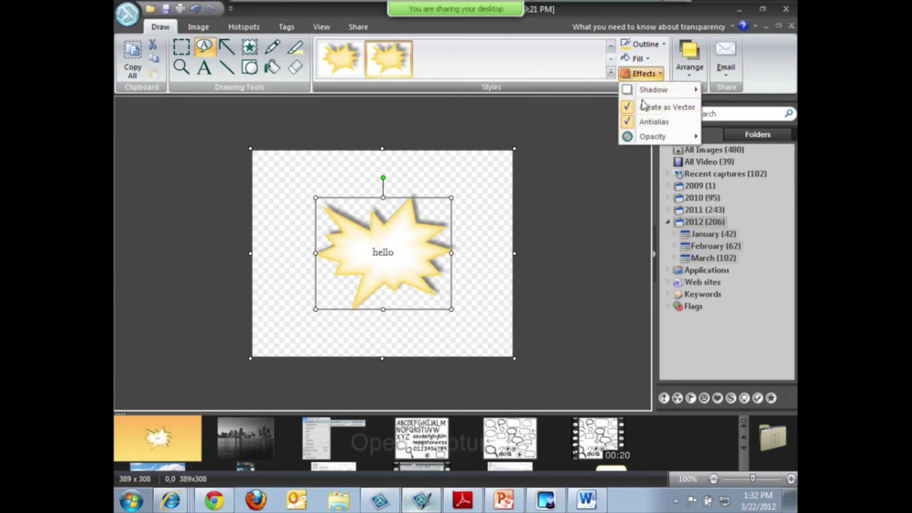
{"action": "mouse_move", "coordinate": [653, 89]}
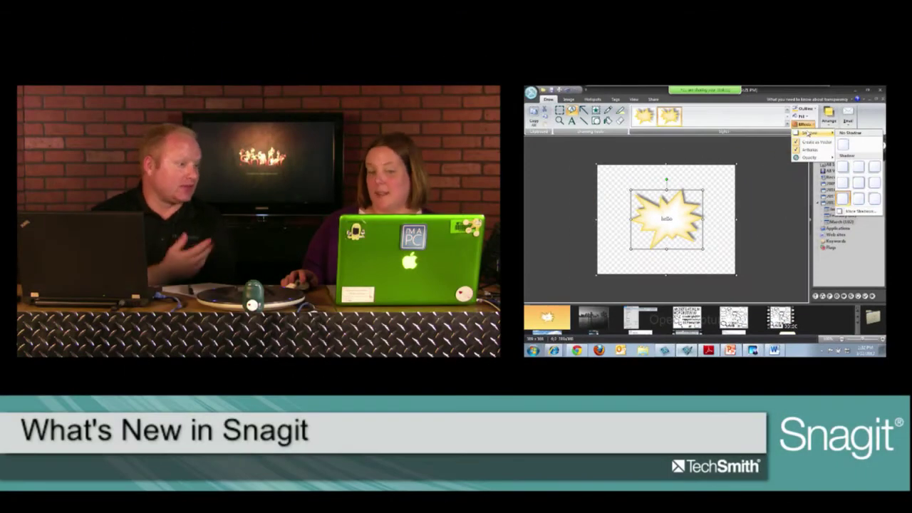
{"action": "mouse_move", "coordinate": [812, 133]}
{"action": "mouse_move", "coordinate": [810, 157]}
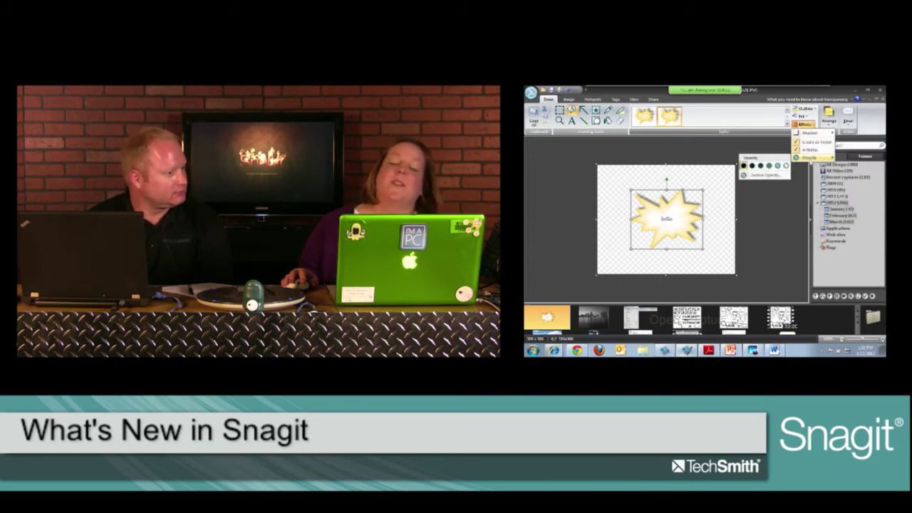
- Apply the teal arrow style from Common Callouts to the "hello" callout and move the arrow slightly up and left
{"action": "left_click", "coordinate": [787, 124]}
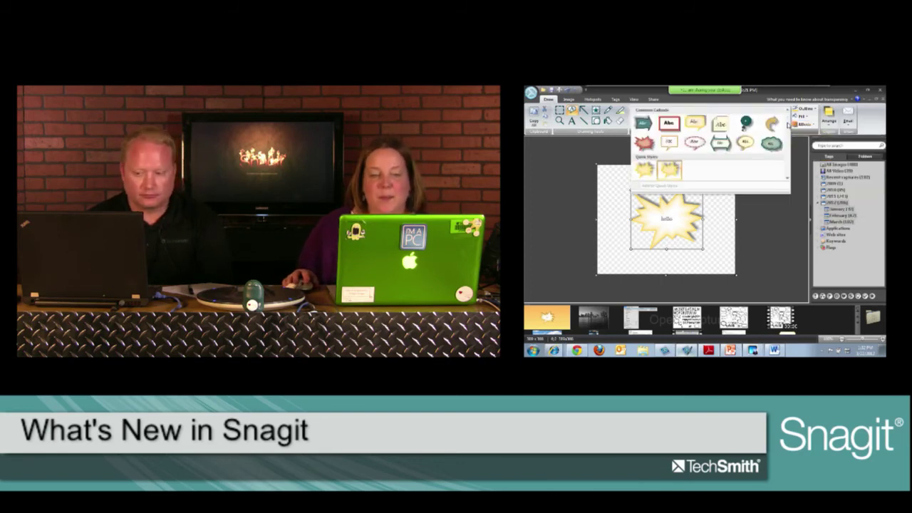
{"action": "left_click", "coordinate": [643, 123]}
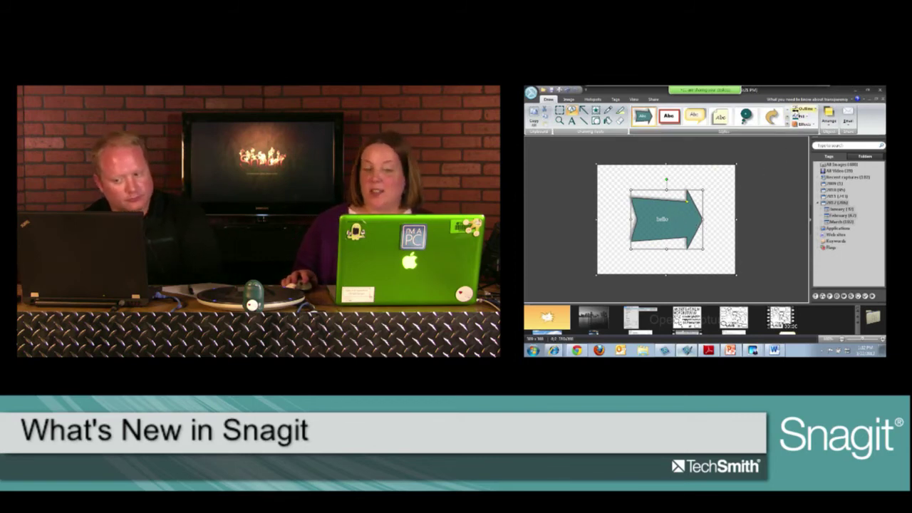
{"action": "left_click", "coordinate": [802, 109]}
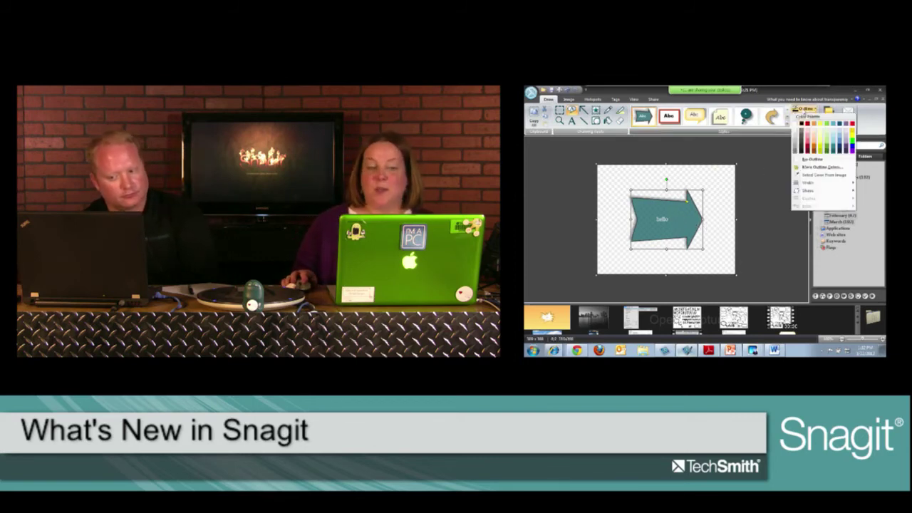
{"action": "left_click", "coordinate": [713, 215]}
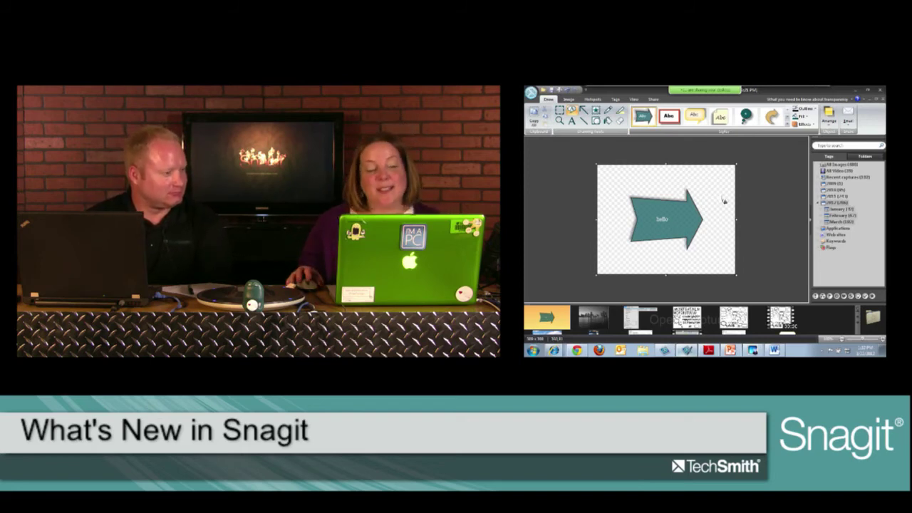
{"action": "left_click", "coordinate": [673, 213]}
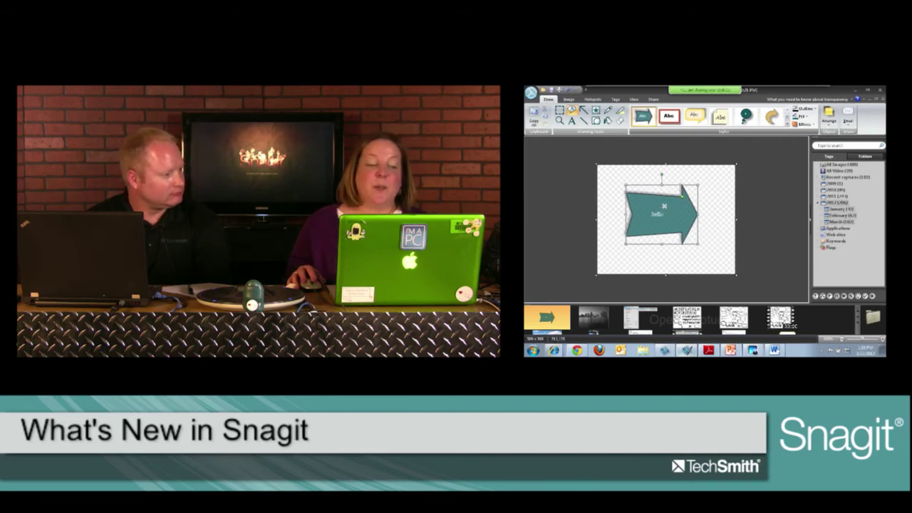